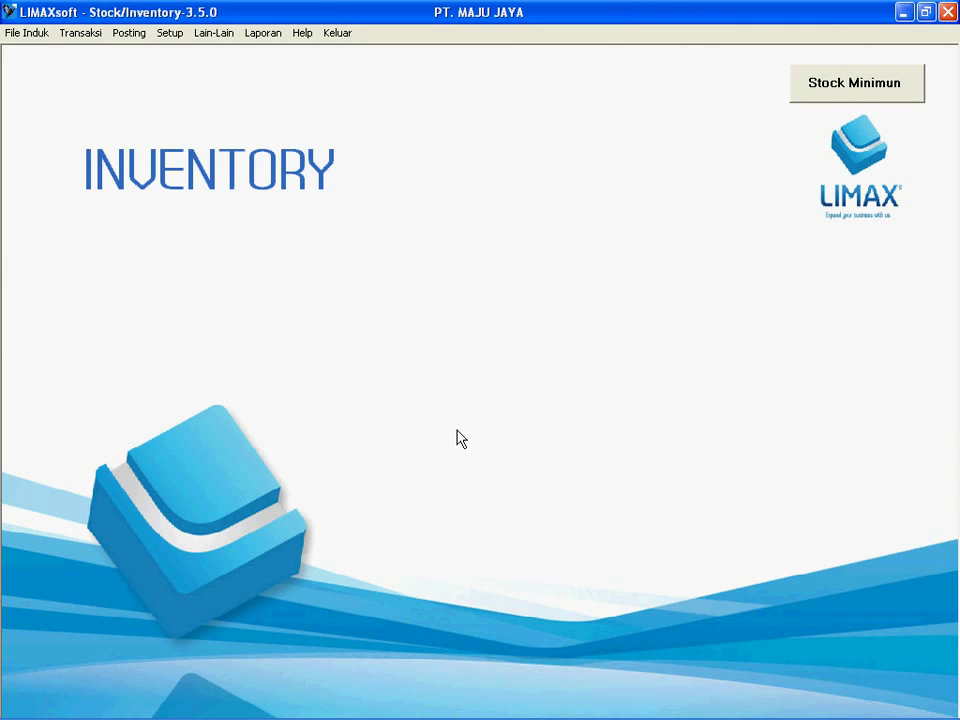
{"action": "left_click", "coordinate": [40, 36]}
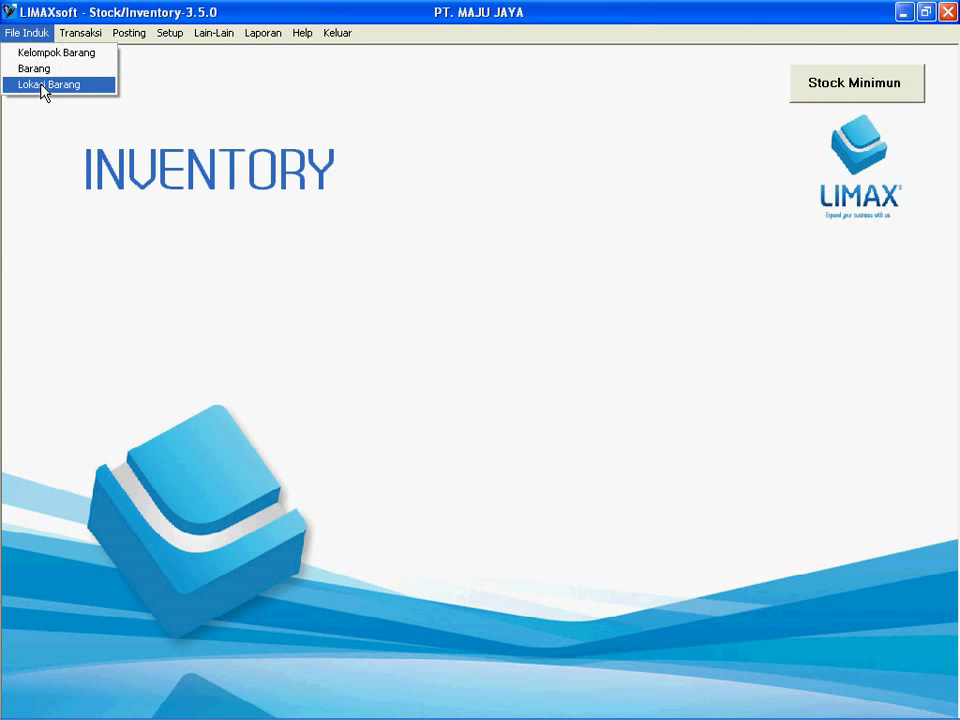
{"action": "mouse_move", "coordinate": [60, 37]}
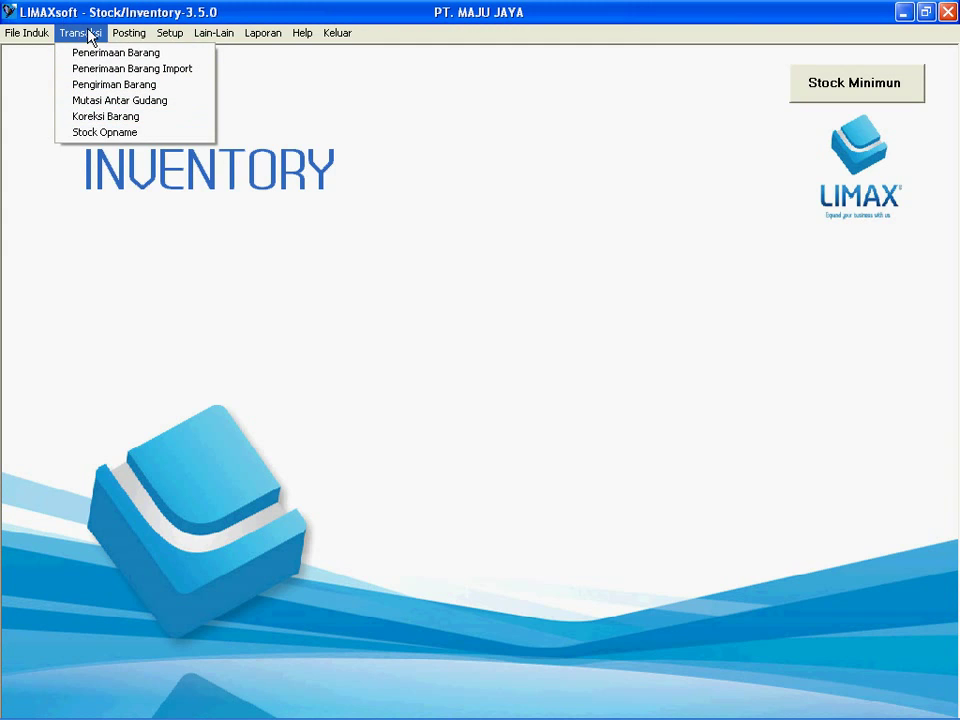
{"action": "mouse_move", "coordinate": [224, 38]}
{"action": "mouse_move", "coordinate": [268, 38]}
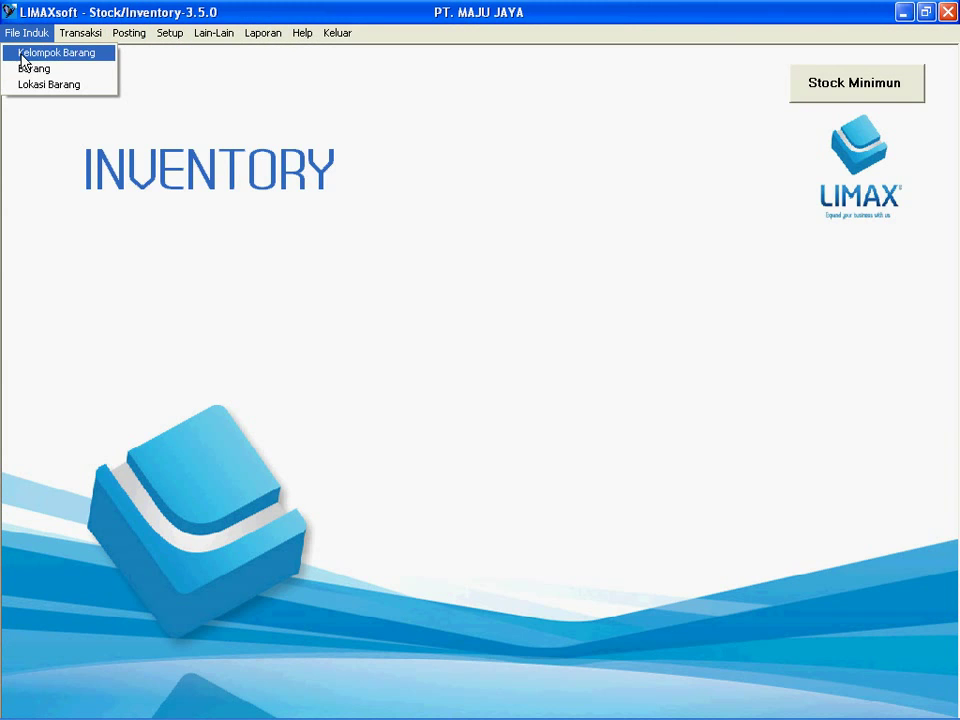
- Open the Kelompok Barang master file, view the list of item groups, and leave the form
{"action": "left_click", "coordinate": [20, 55]}
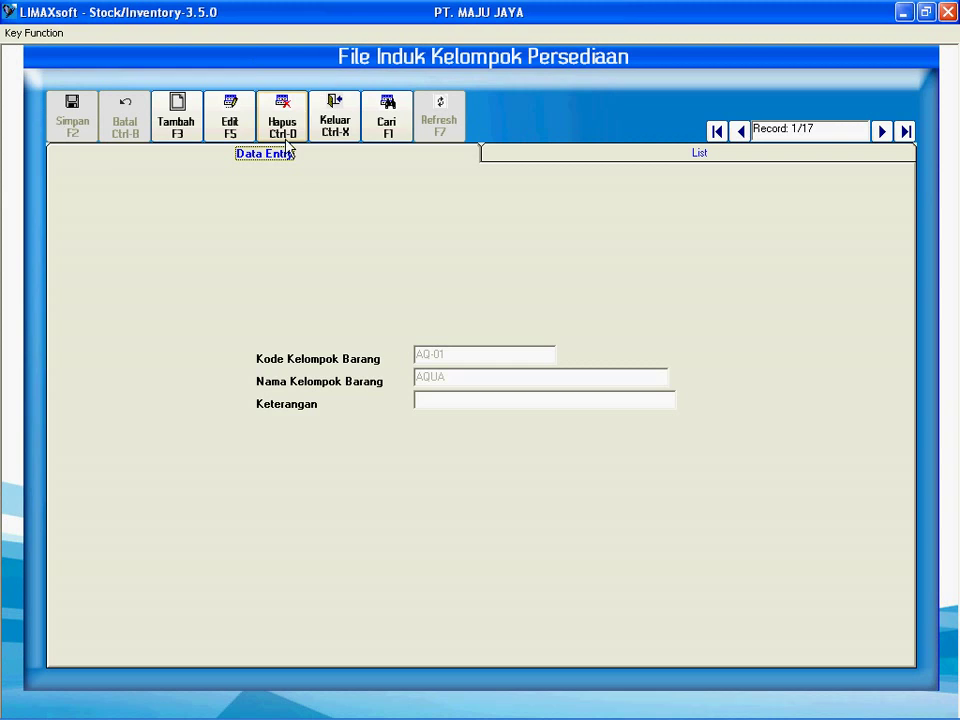
{"action": "left_click", "coordinate": [561, 157]}
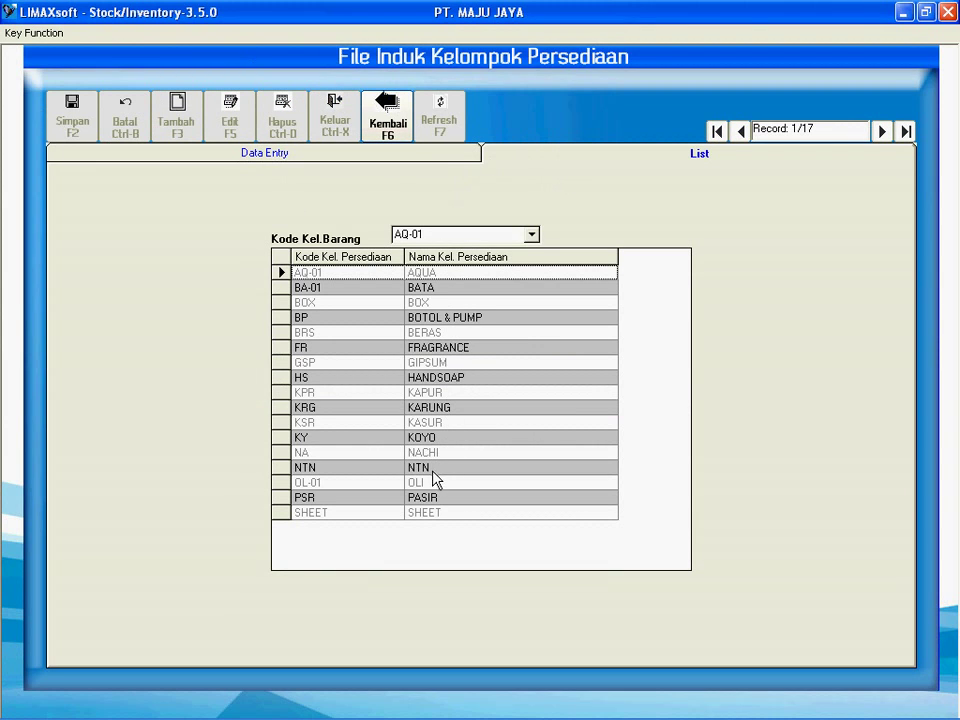
{"action": "left_click", "coordinate": [393, 130]}
{"action": "left_click", "coordinate": [334, 110]}
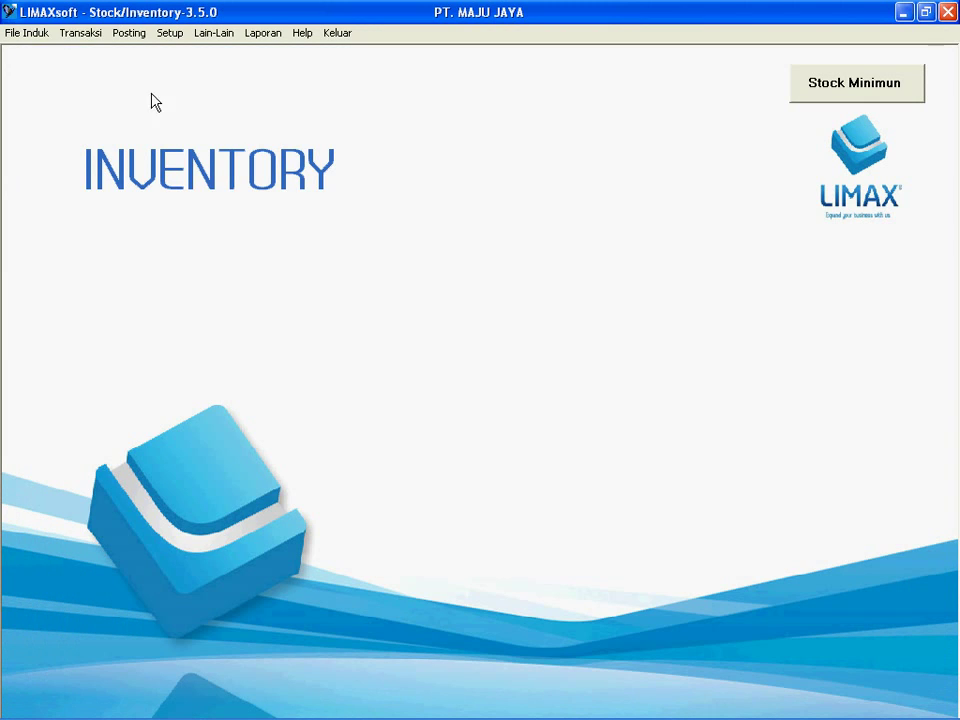
- Review the Barang master record's G/L distribution, purchase price table and selling price table, and close the form
{"action": "left_click", "coordinate": [24, 33]}
{"action": "left_click", "coordinate": [35, 69]}
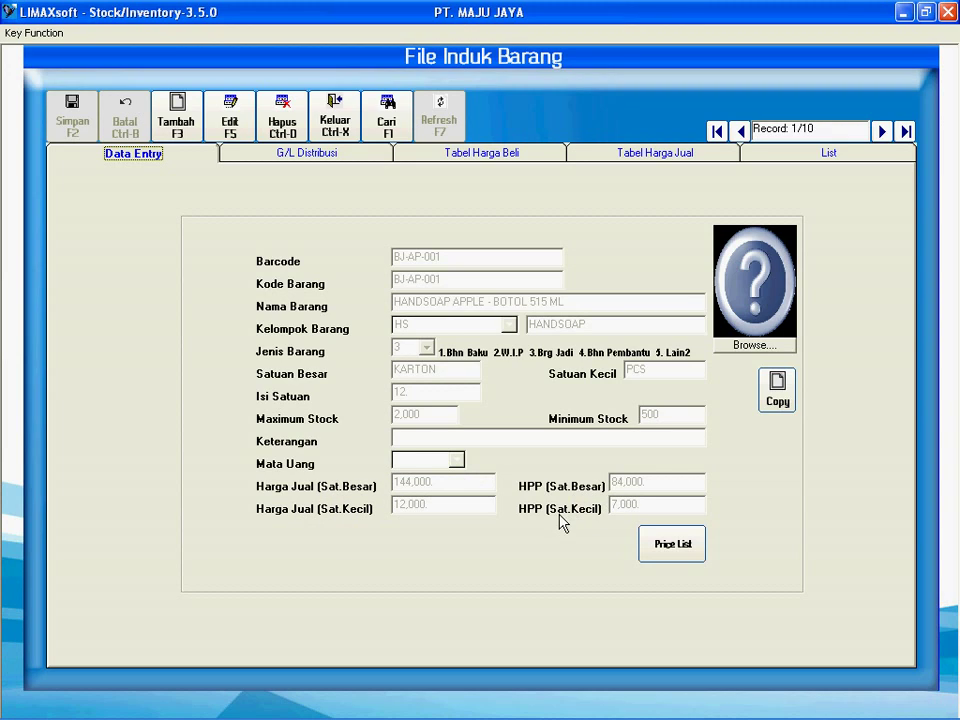
{"action": "left_click", "coordinate": [352, 160]}
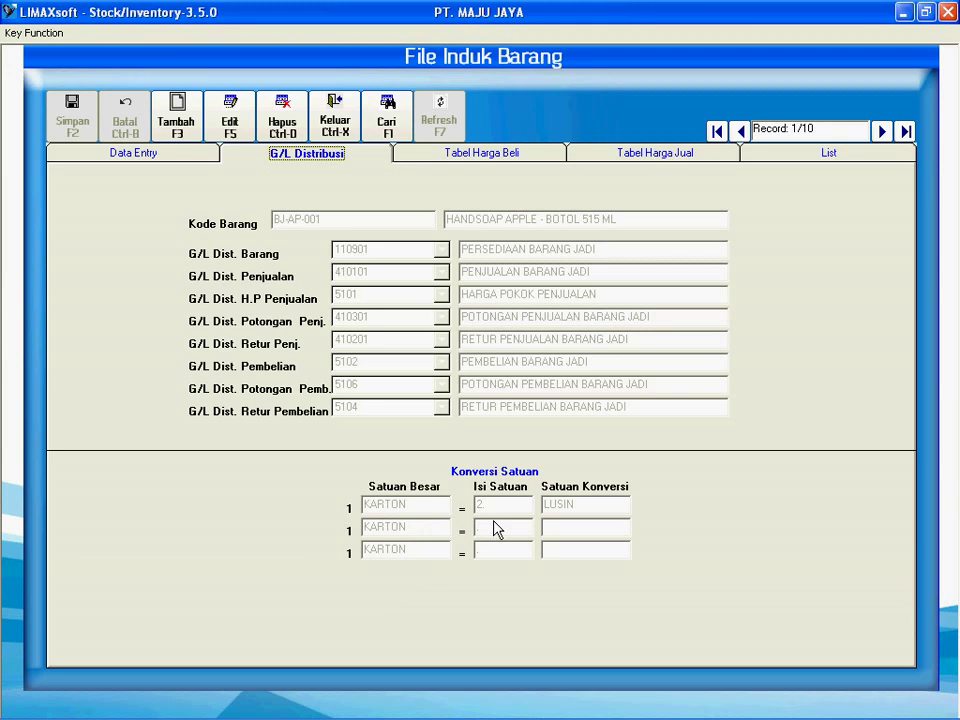
{"action": "left_click", "coordinate": [476, 158]}
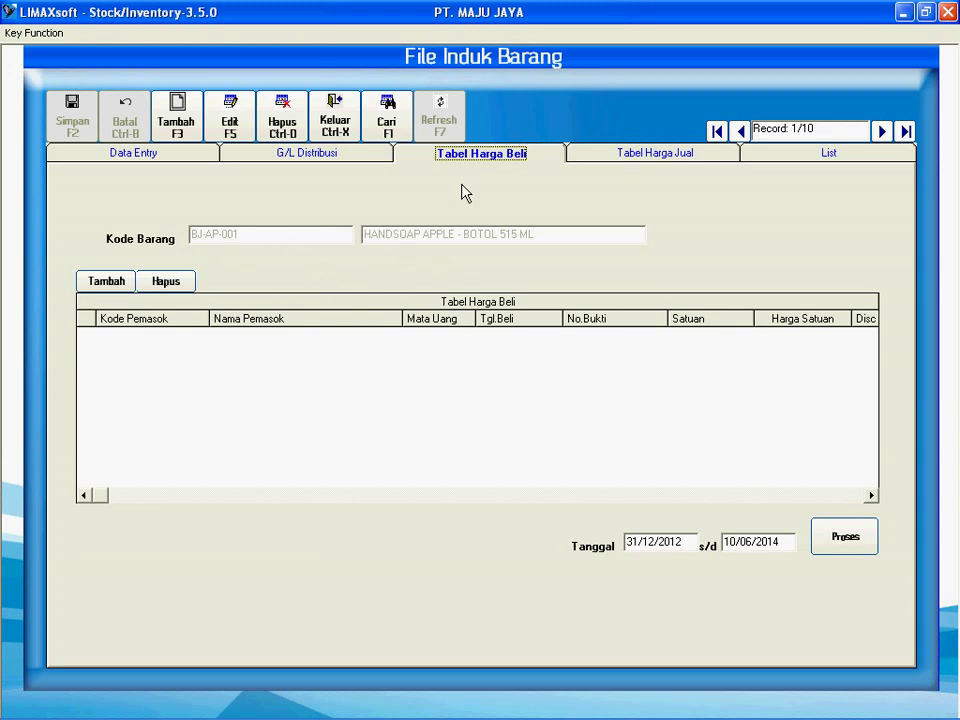
{"action": "left_click", "coordinate": [624, 162]}
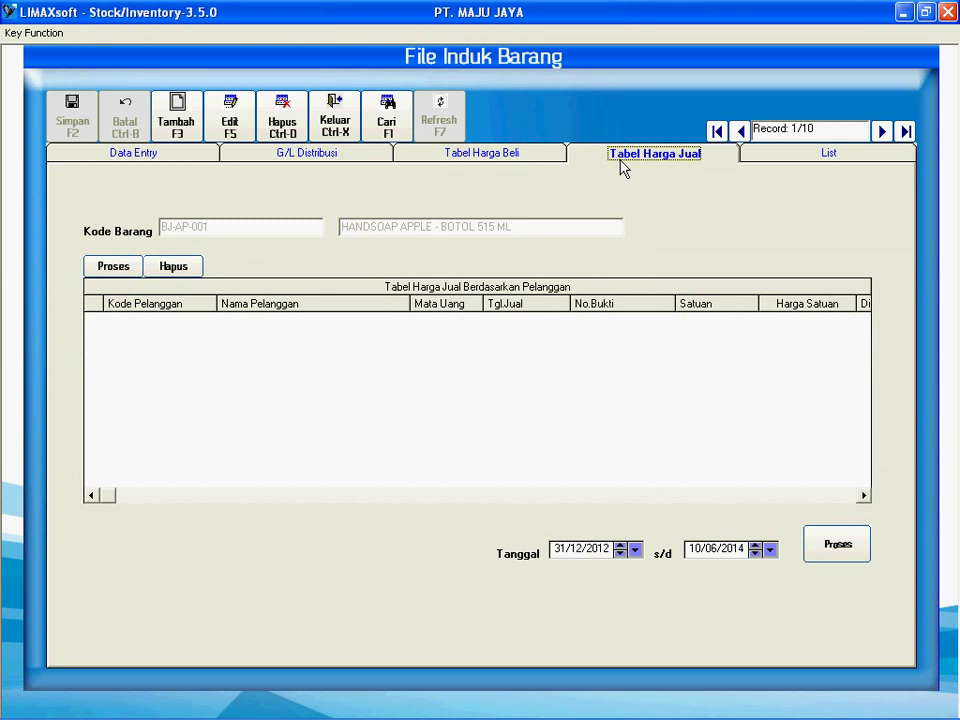
{"action": "left_click", "coordinate": [491, 163]}
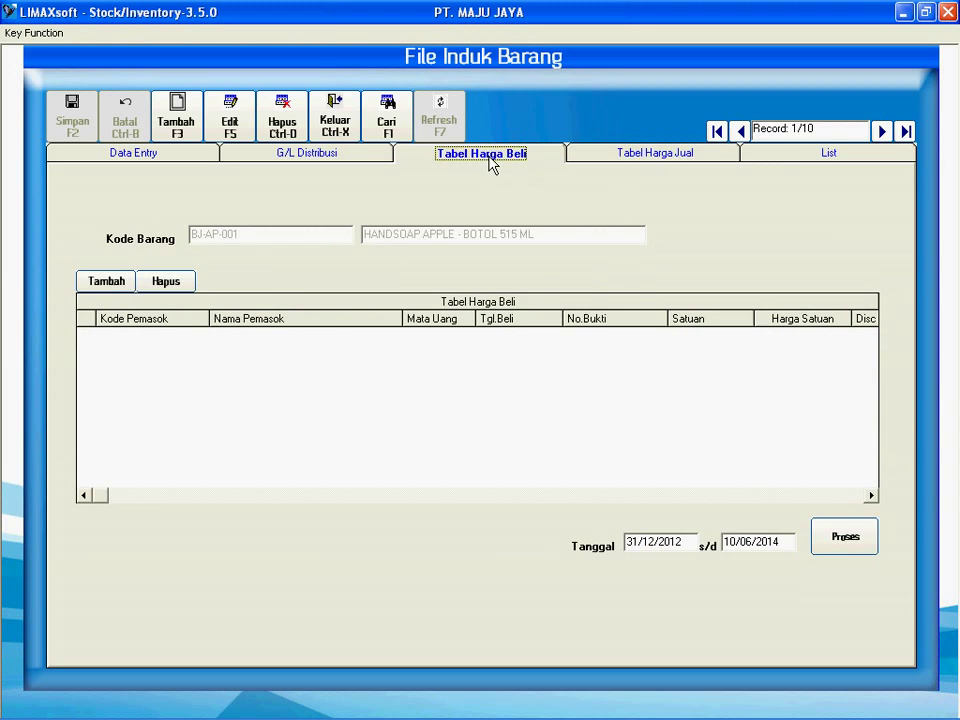
{"action": "left_click", "coordinate": [620, 161]}
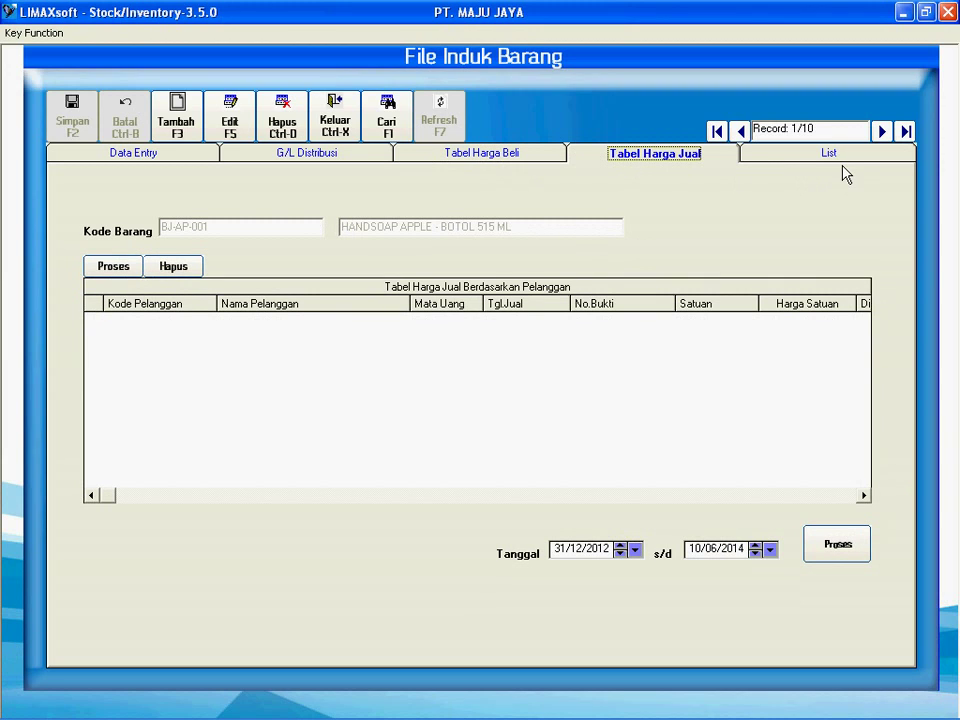
{"action": "left_click", "coordinate": [333, 128]}
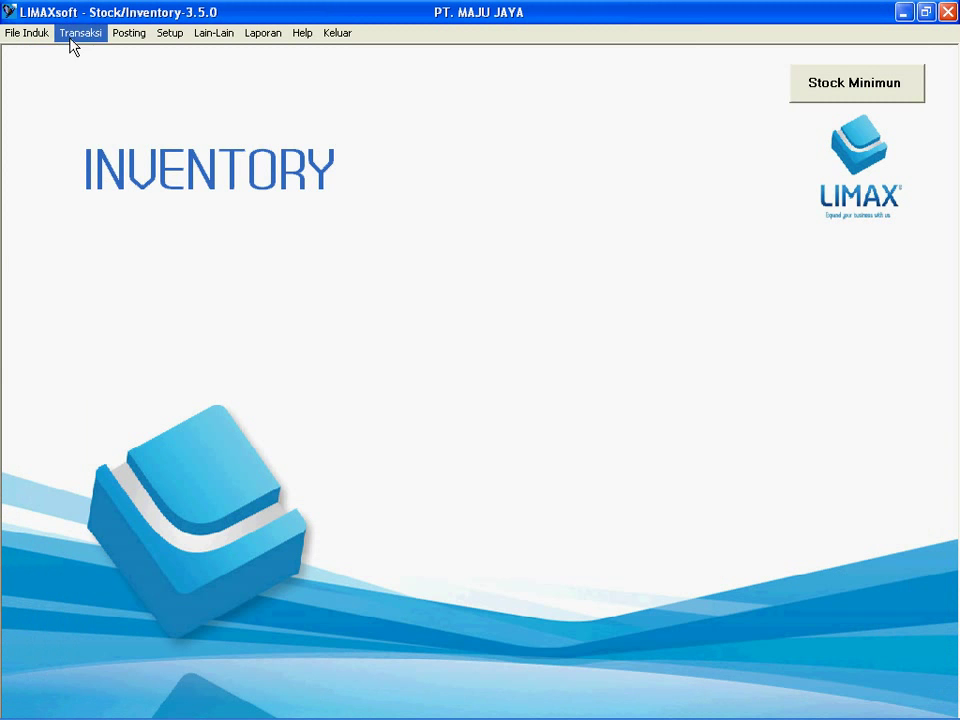
- Open the Lokasi Barang master file, view the list of storage locations, and leave the form
{"action": "left_click", "coordinate": [35, 40]}
{"action": "left_click", "coordinate": [39, 88]}
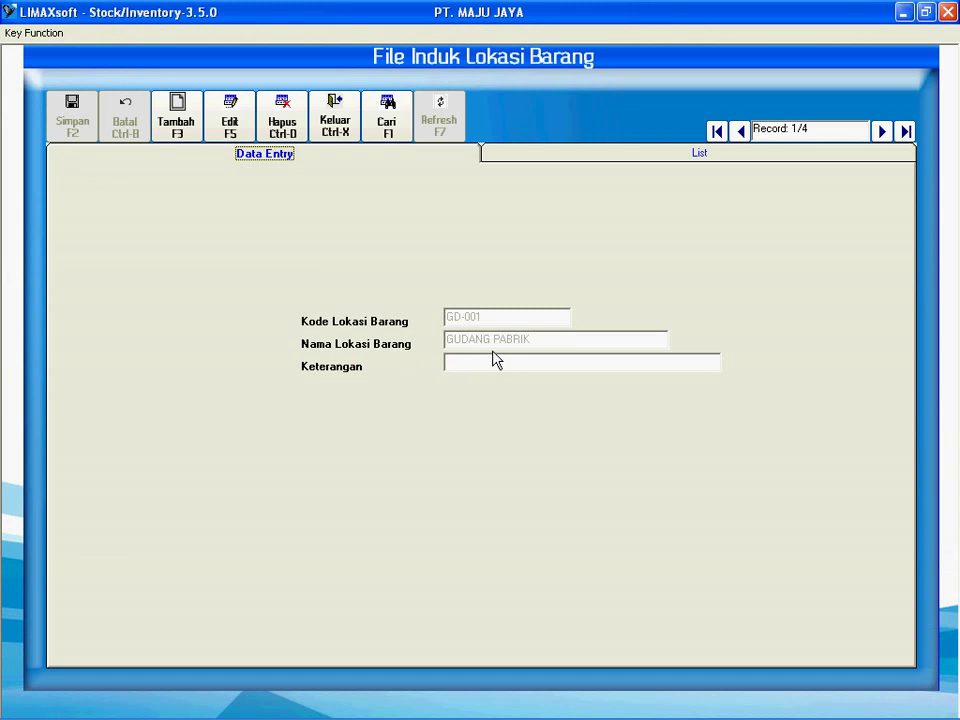
{"action": "left_click", "coordinate": [582, 155]}
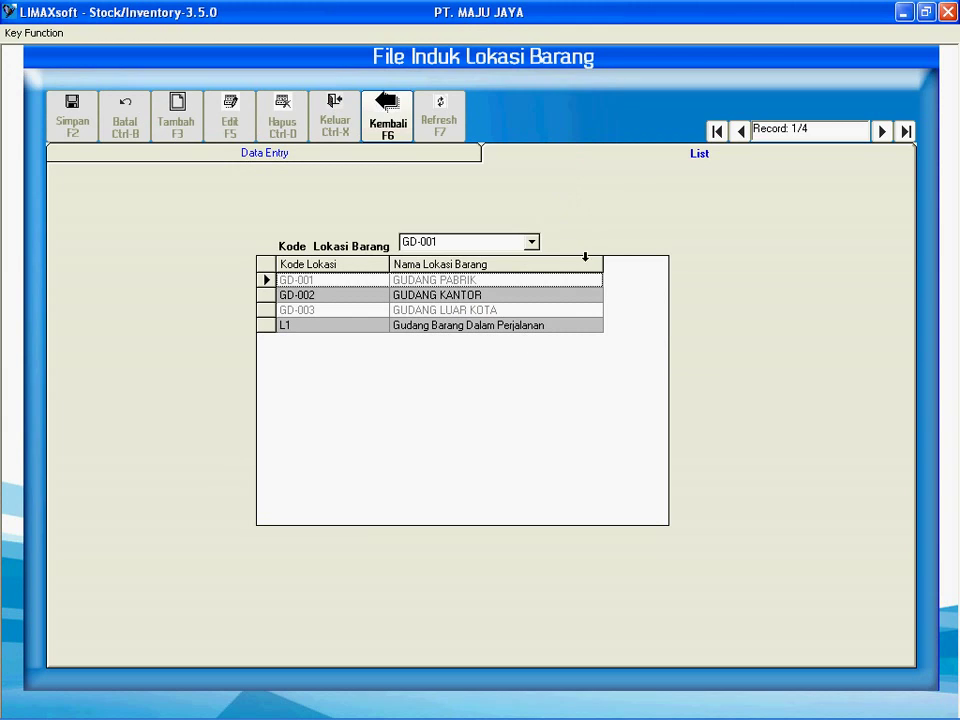
{"action": "left_click", "coordinate": [405, 140]}
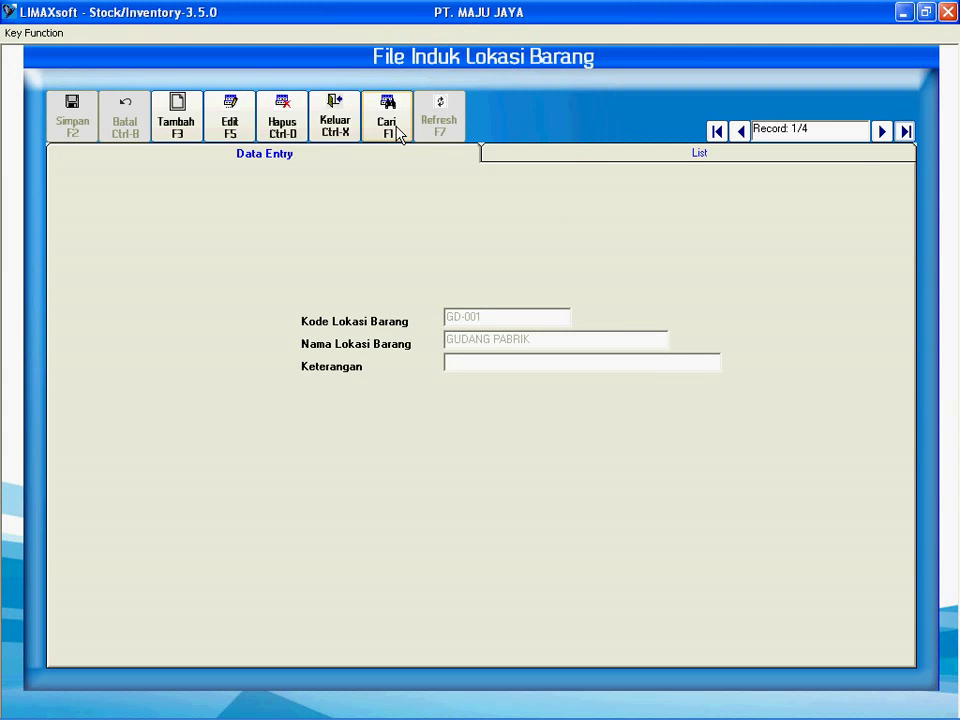
{"action": "left_click", "coordinate": [336, 136]}
- Open the Penerimaan Barang transaction and review its item details and its cost/service details
{"action": "left_click", "coordinate": [78, 34]}
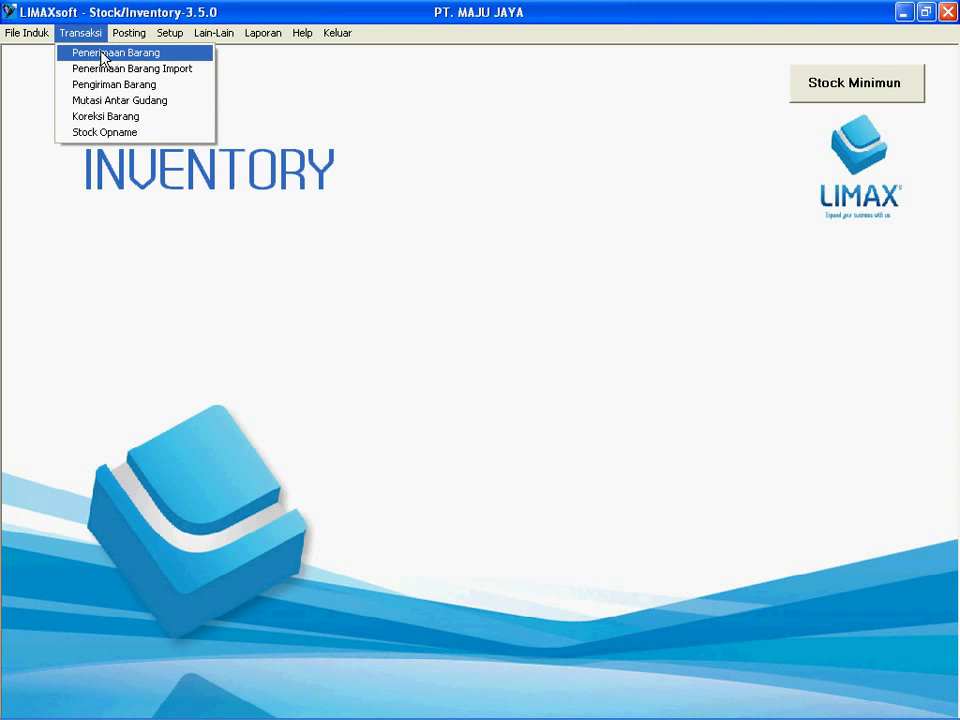
{"action": "left_click", "coordinate": [100, 53]}
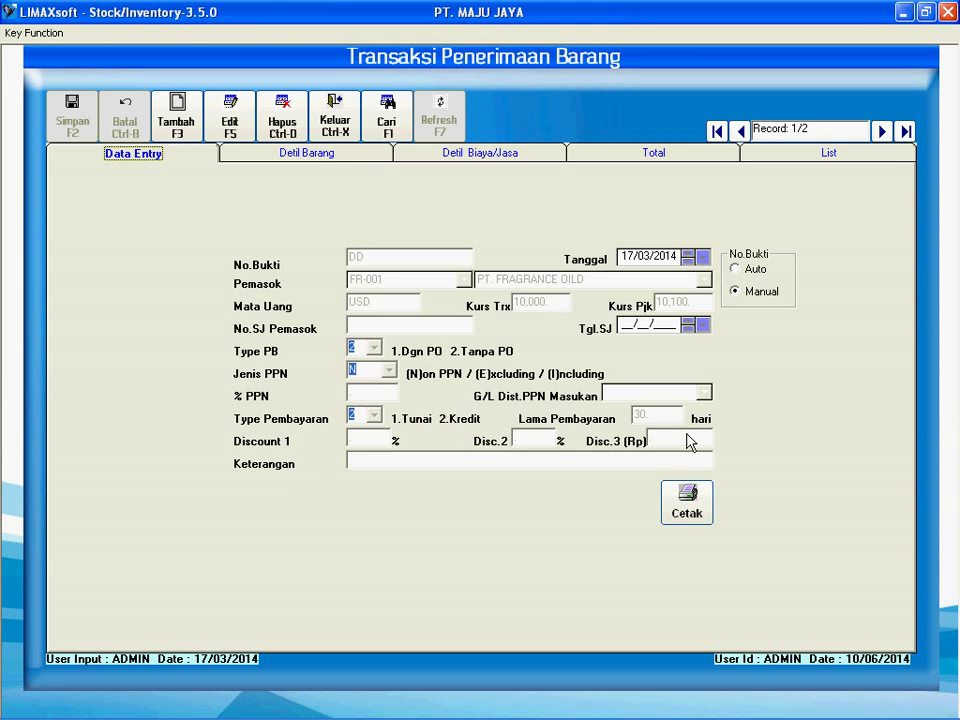
{"action": "left_click", "coordinate": [307, 155]}
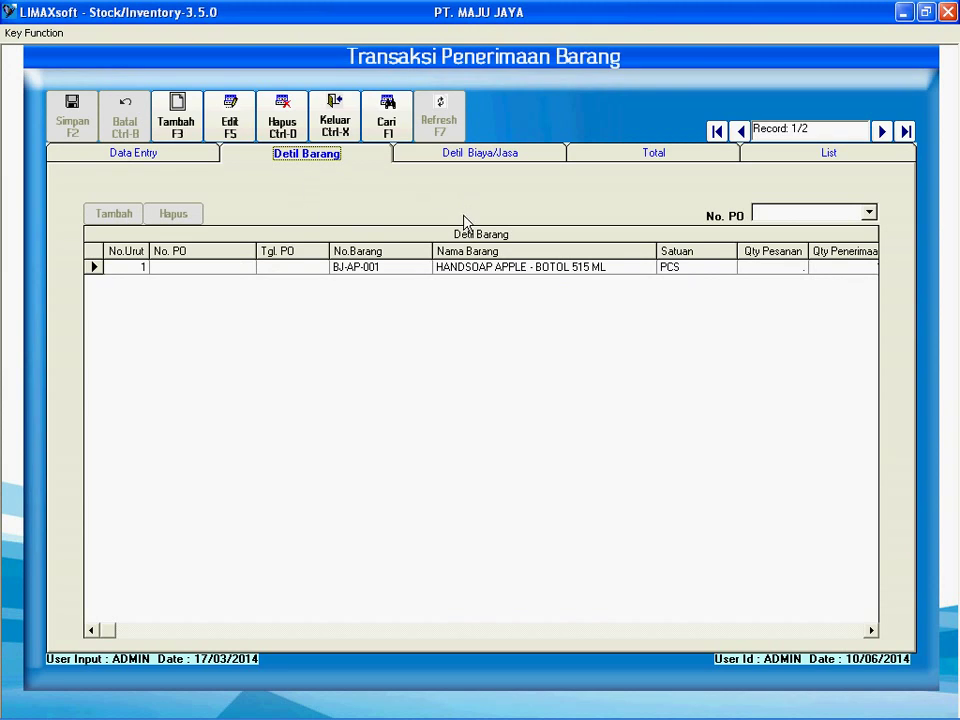
{"action": "left_click", "coordinate": [515, 162]}
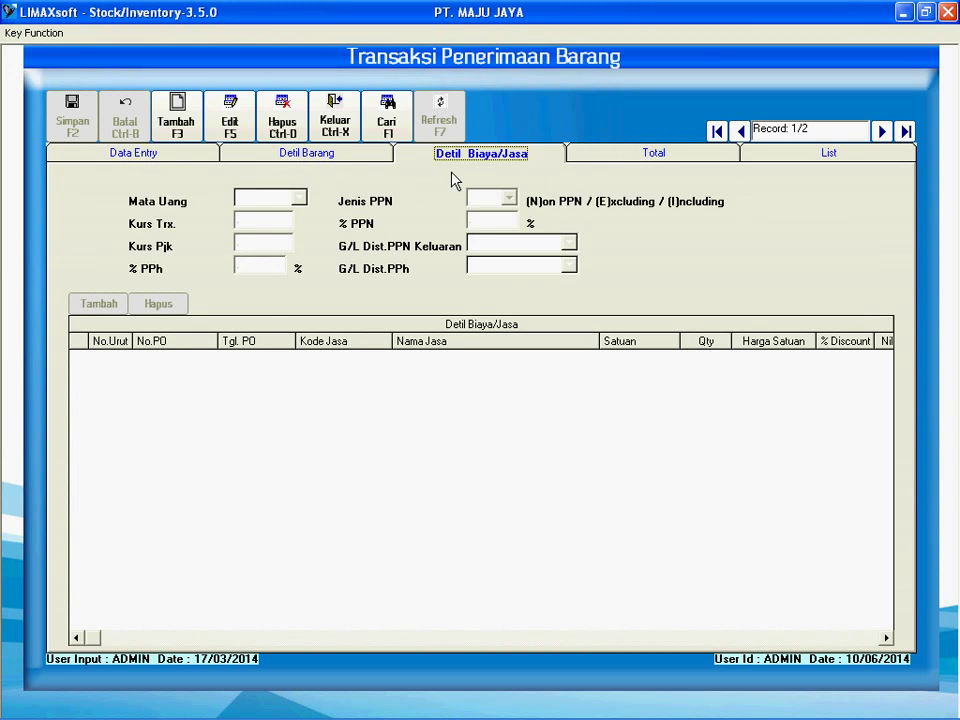
- Preview the printout of goods receipt DD from its data entry page, and close the preview and the transaction form
{"action": "left_click", "coordinate": [165, 152]}
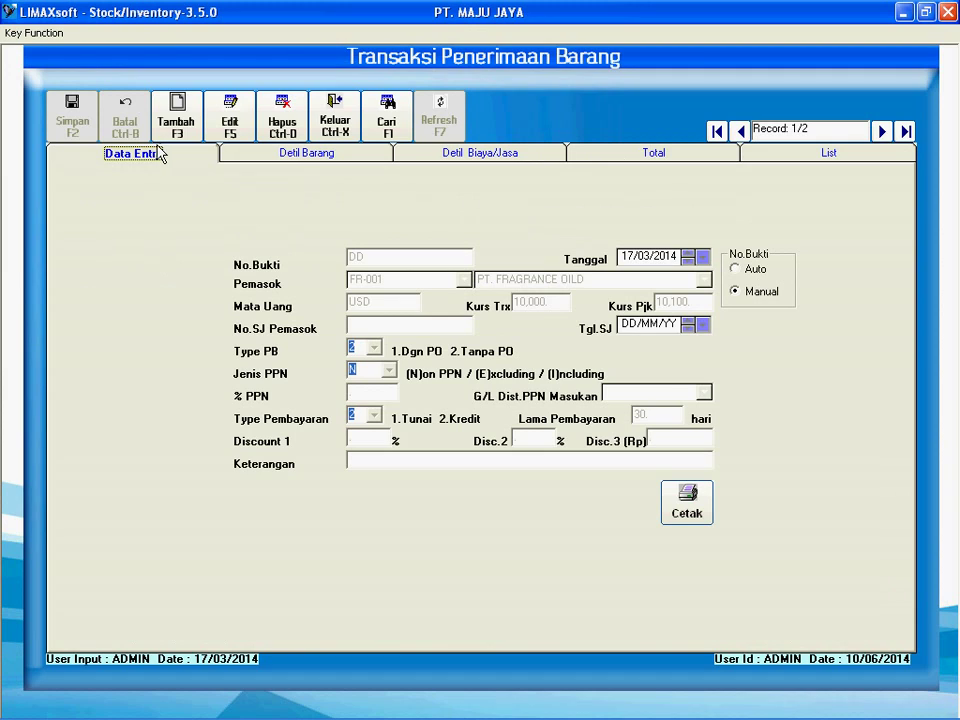
{"action": "left_click", "coordinate": [703, 510]}
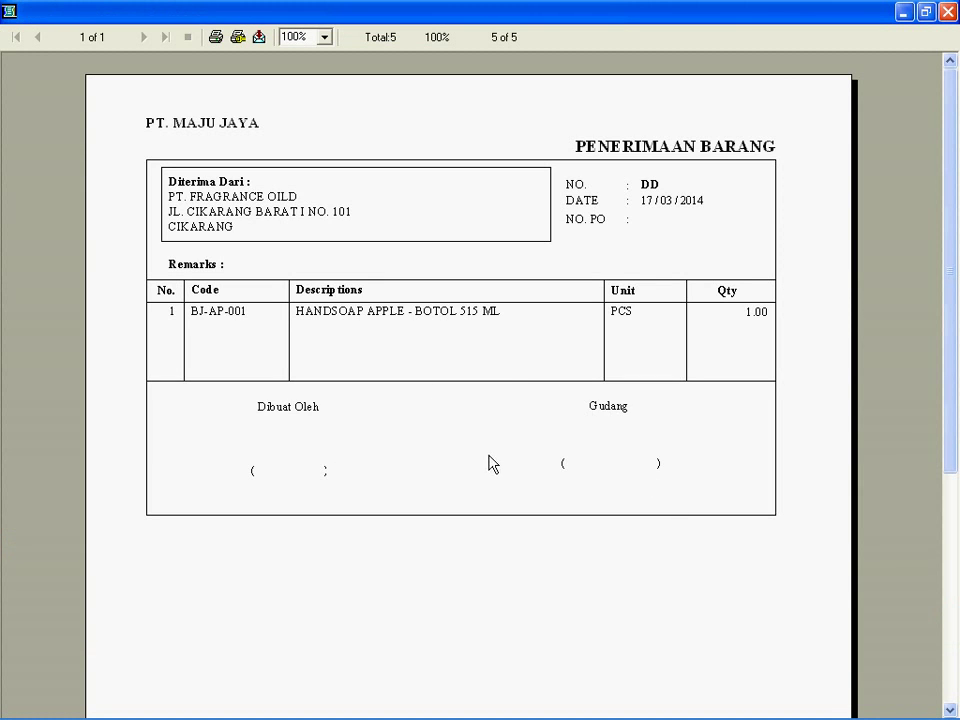
{"action": "left_click", "coordinate": [948, 12]}
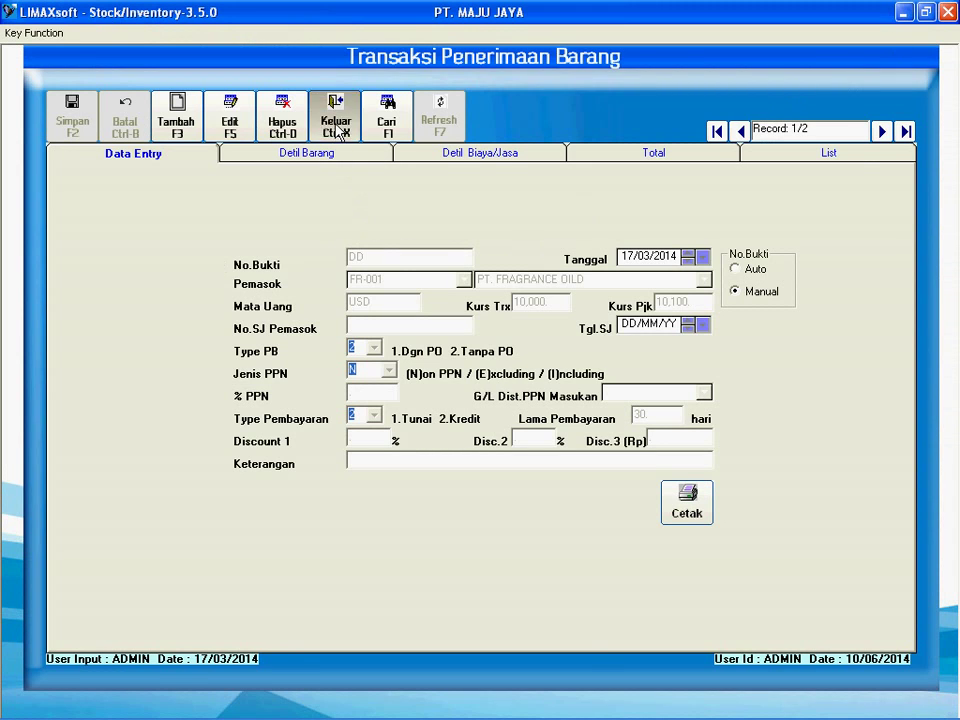
{"action": "left_click", "coordinate": [338, 128]}
- Open the Penerimaan Barang Import transaction and review its item details and its service/cost details
{"action": "left_click", "coordinate": [80, 36]}
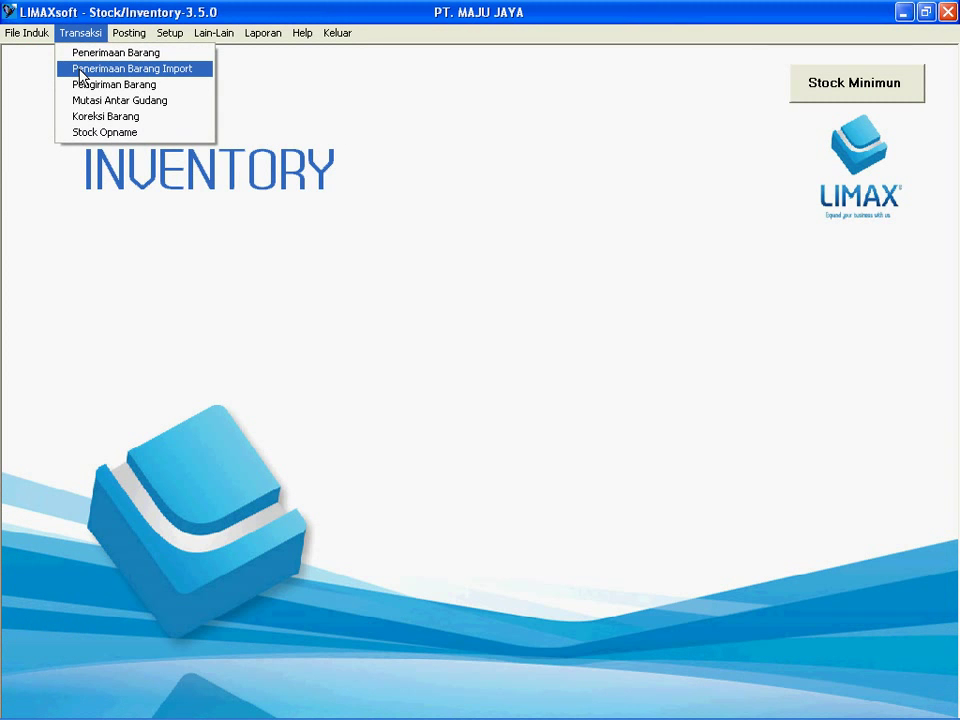
{"action": "left_click", "coordinate": [80, 69]}
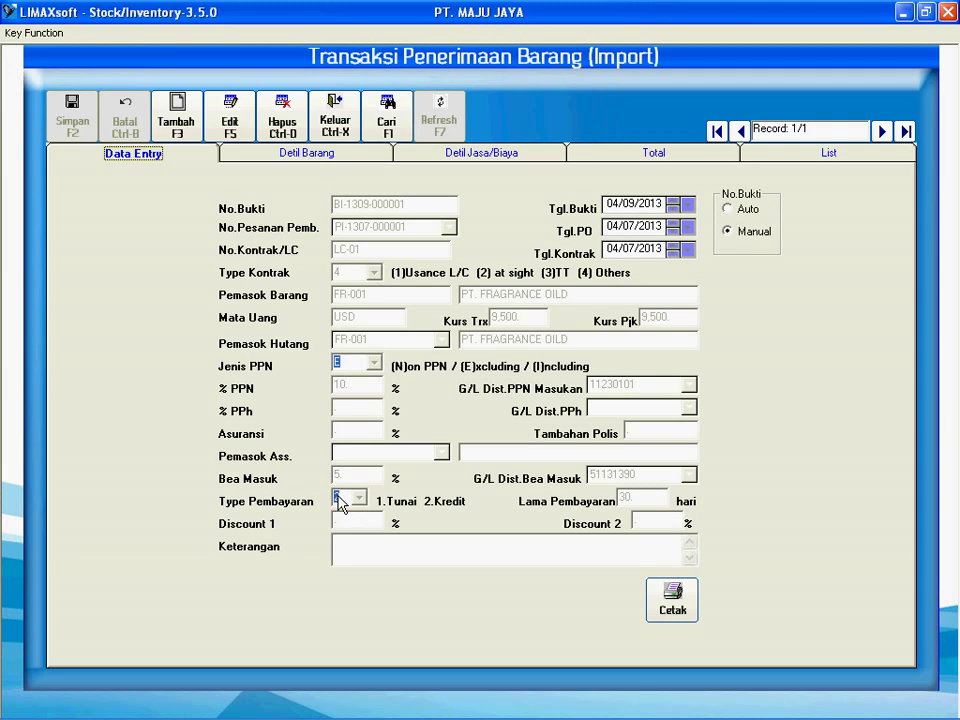
{"action": "type", "text": "2"}
{"action": "left_click", "coordinate": [368, 160]}
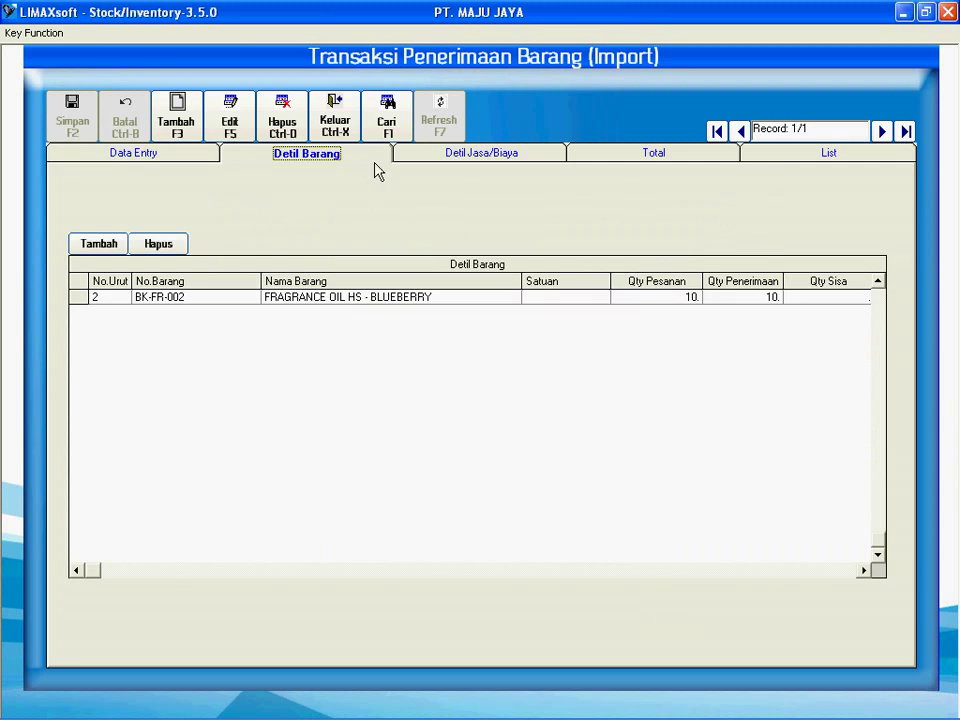
{"action": "left_click", "coordinate": [478, 160]}
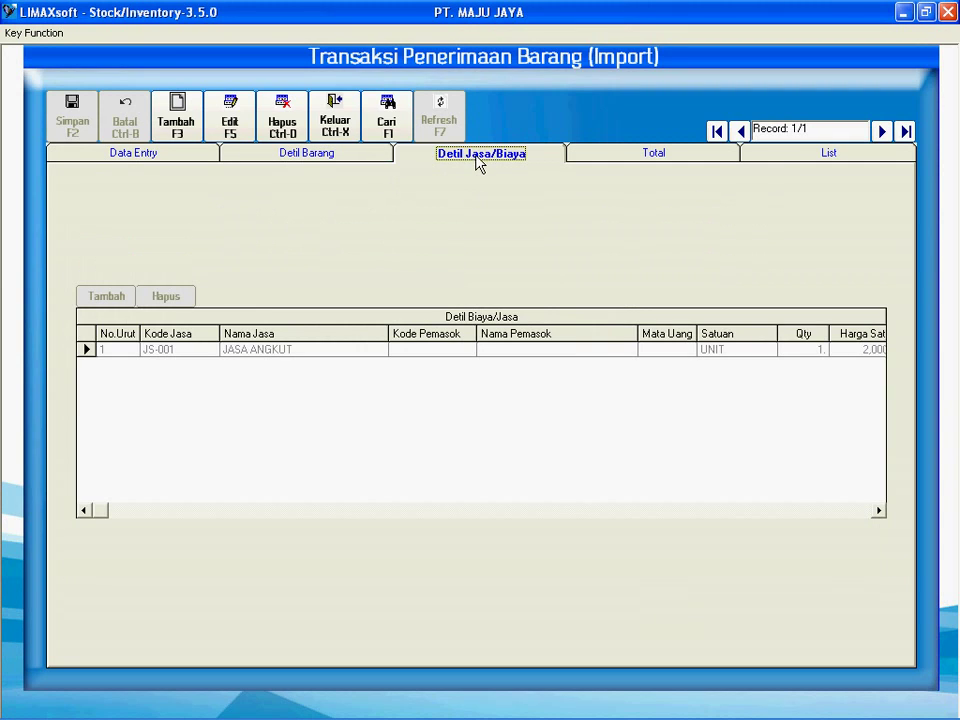
{"action": "left_click", "coordinate": [146, 154]}
{"action": "left_click", "coordinate": [686, 611]}
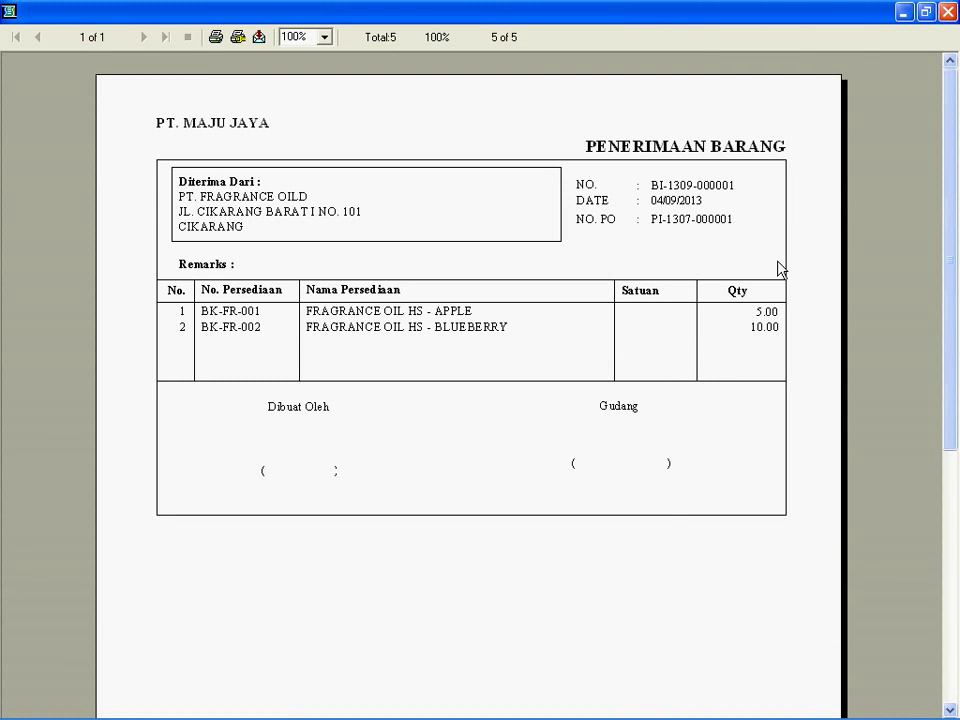
{"action": "left_click", "coordinate": [946, 12]}
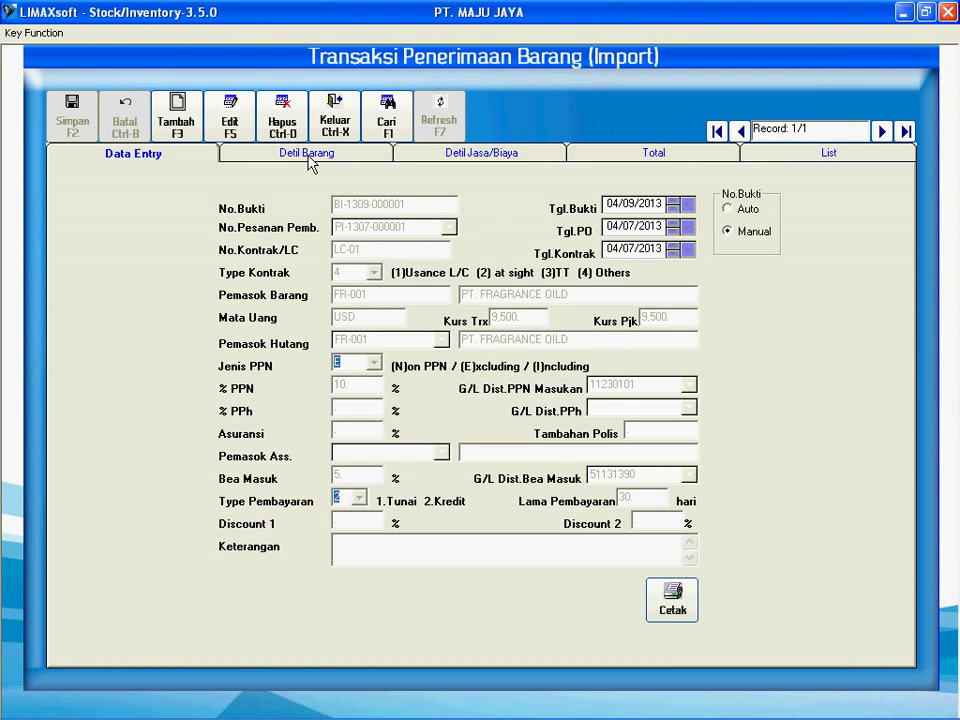
{"action": "left_click", "coordinate": [326, 120]}
- Open the Pengiriman Barang transaction, examine the item detail columns through the storage location, and return to its data entry page
{"action": "left_click", "coordinate": [84, 34]}
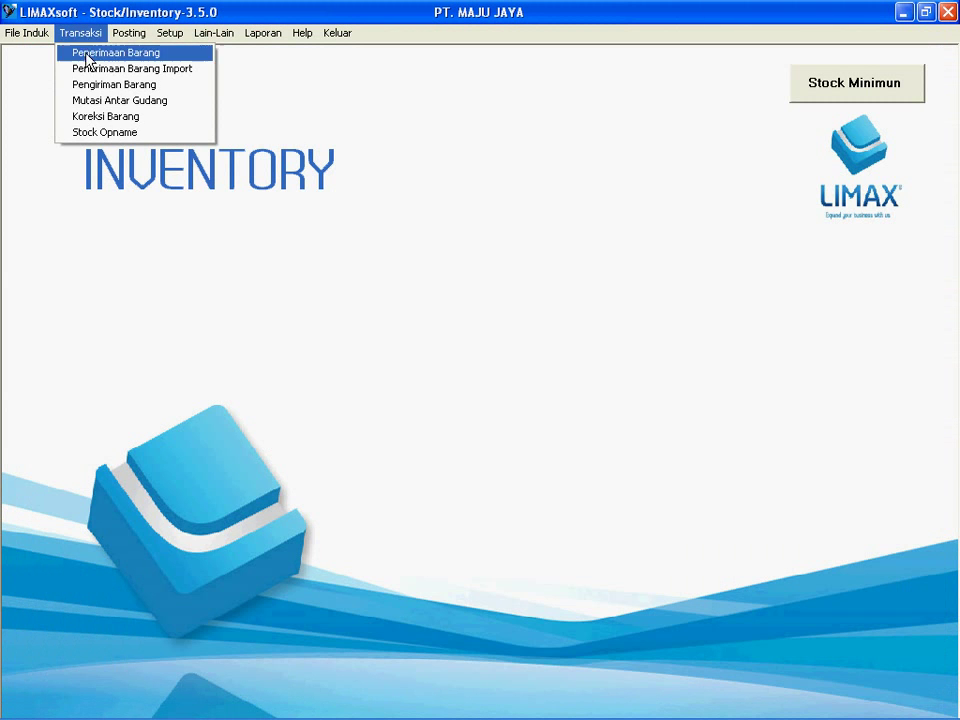
{"action": "left_click", "coordinate": [89, 85]}
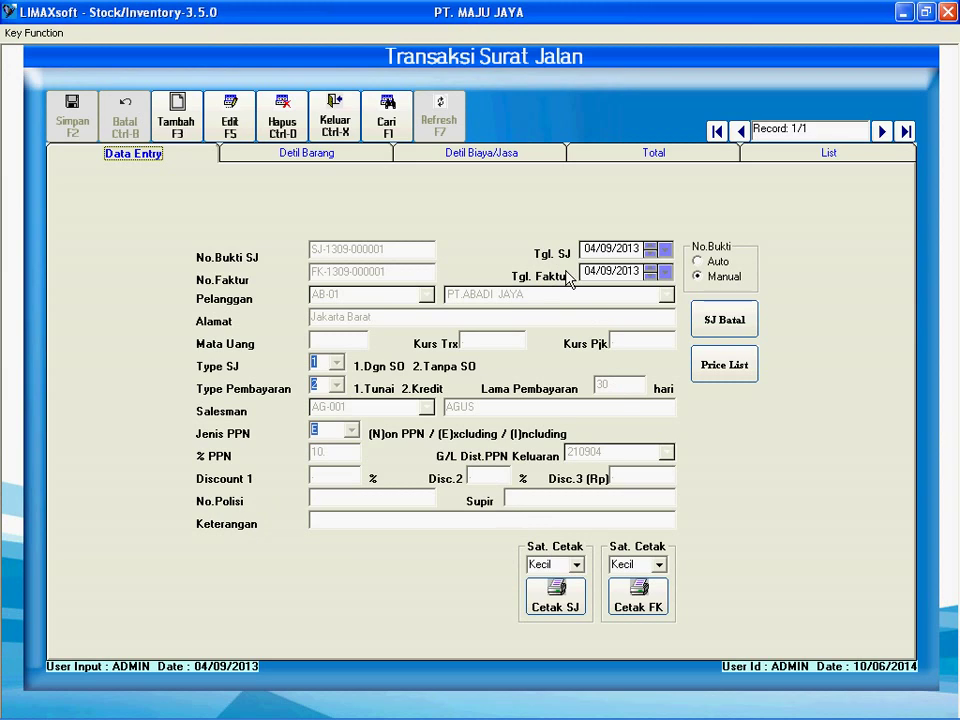
{"action": "left_click", "coordinate": [335, 158]}
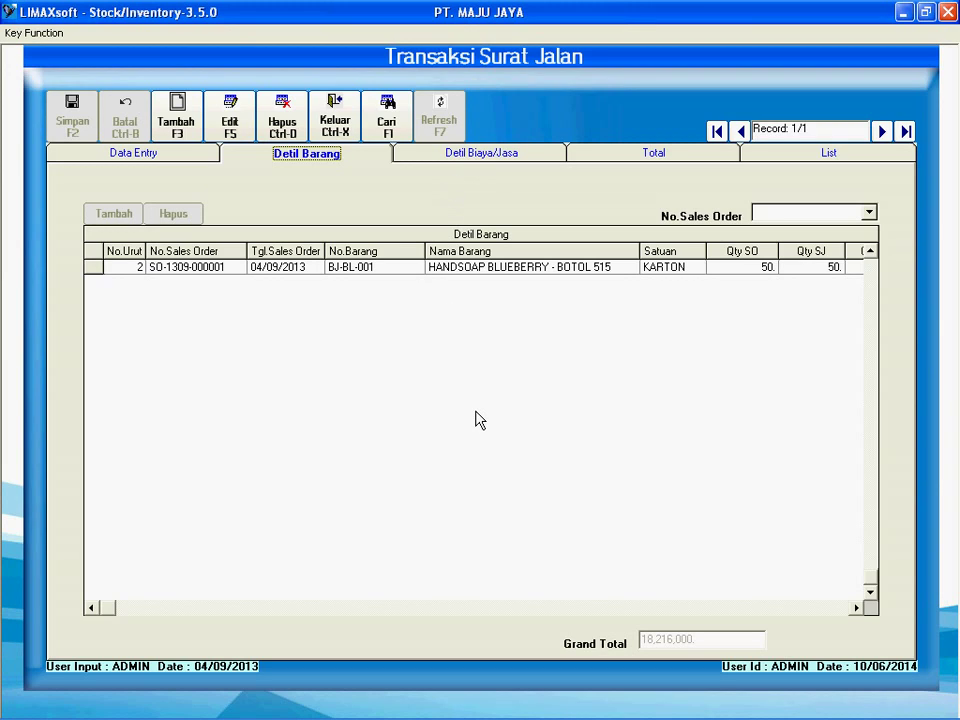
{"action": "left_click", "coordinate": [856, 607]}
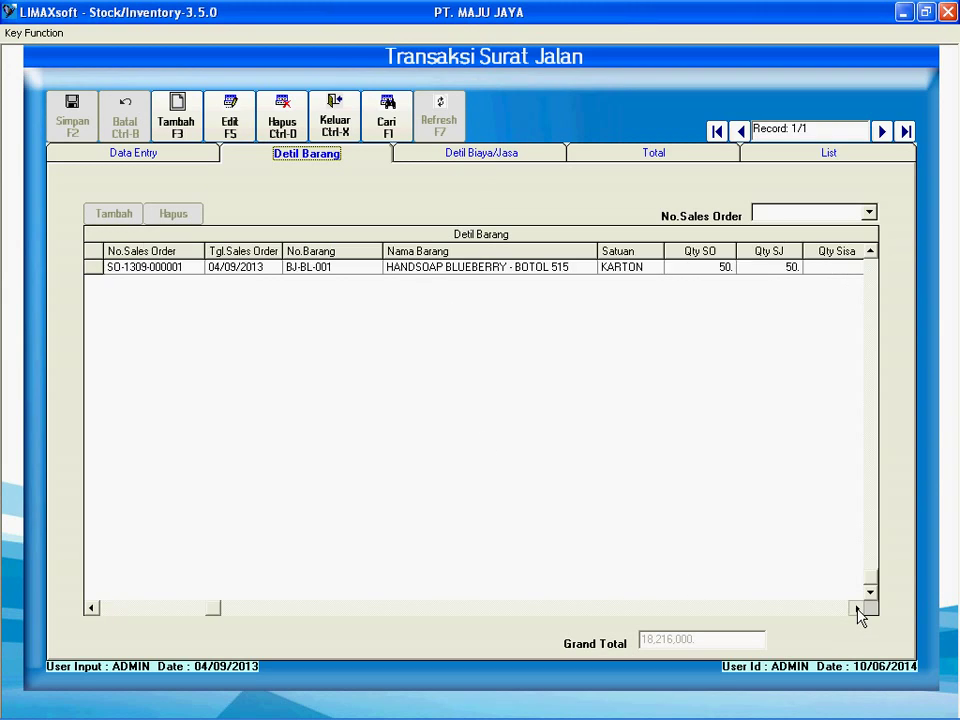
{"action": "left_click", "coordinate": [856, 607]}
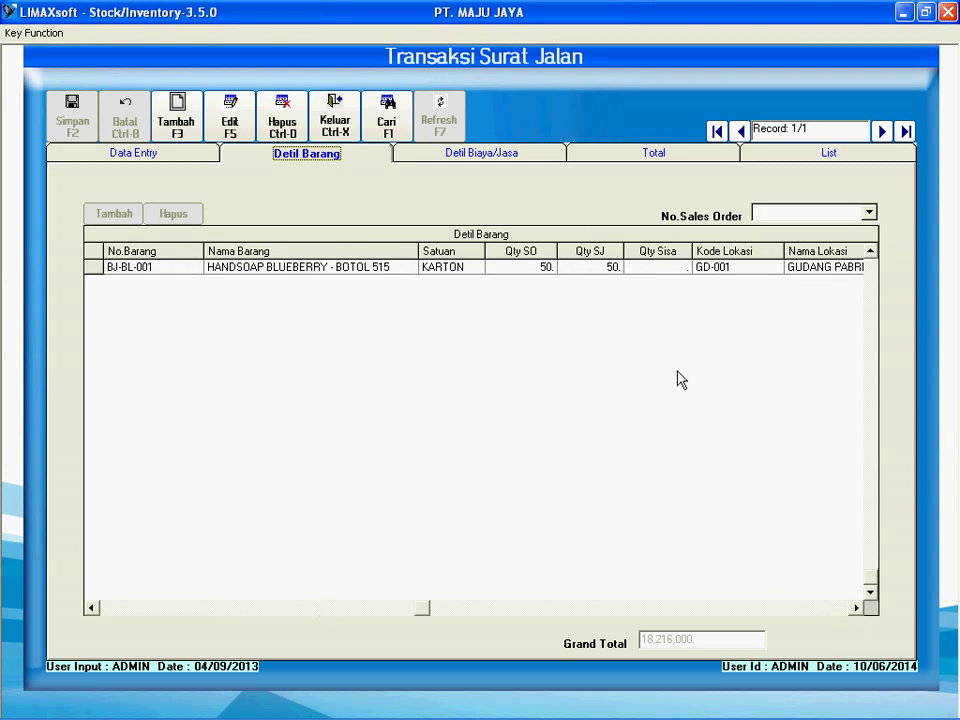
{"action": "left_click_drag", "start_coordinate": [420, 615], "coordinate": [213, 615]}
{"action": "left_click", "coordinate": [154, 152]}
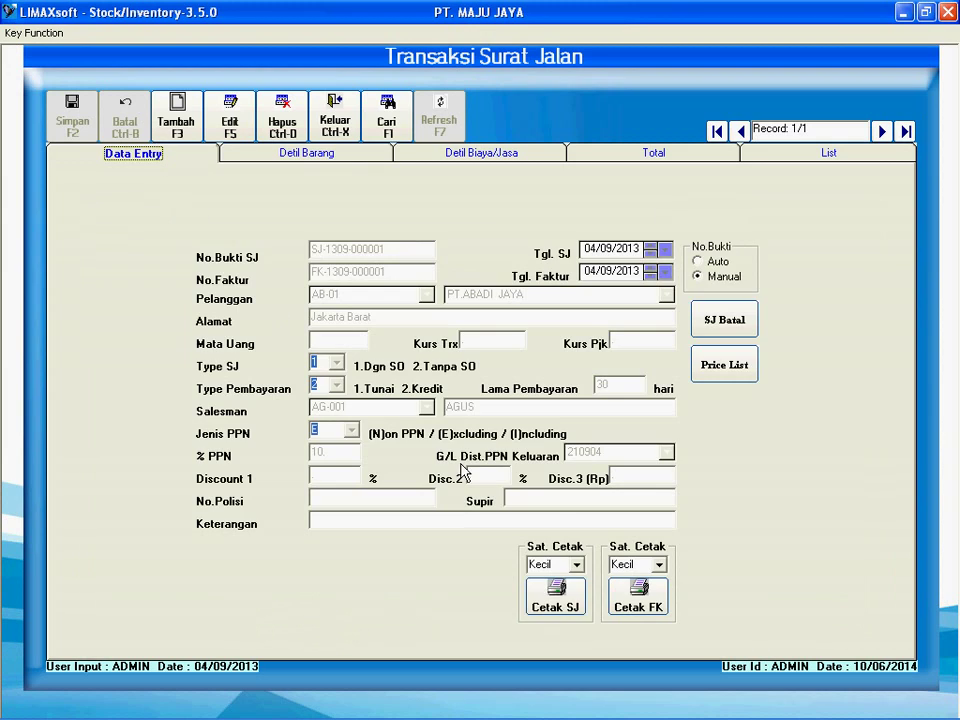
- Preview the Surat Jalan printout of the current delivery with the preset paper type and minimum rows, and close the preview
{"action": "left_click", "coordinate": [561, 612]}
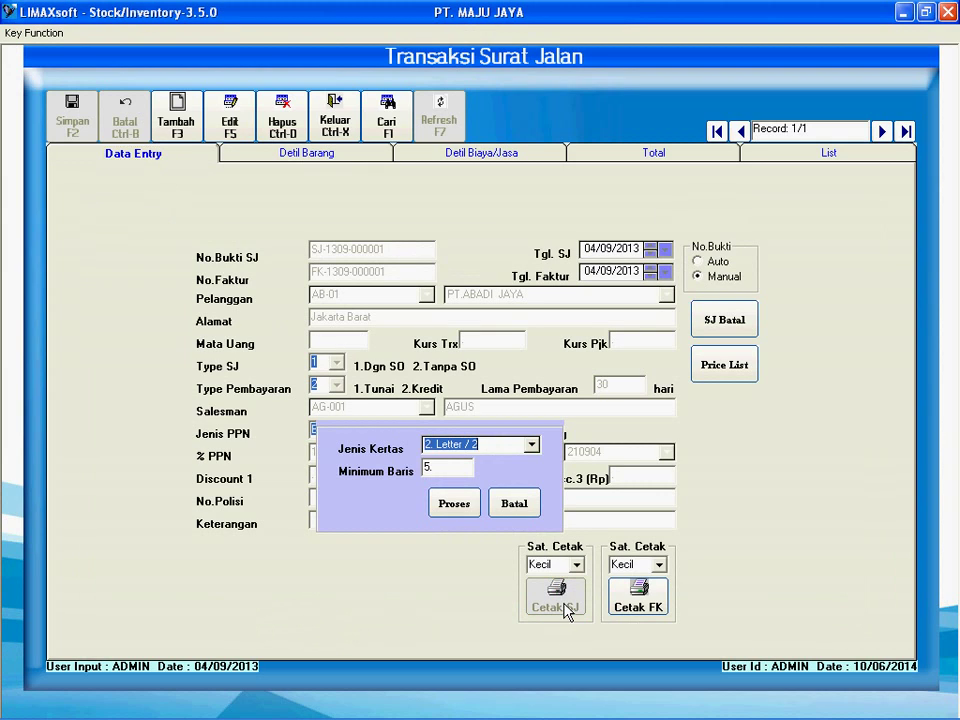
{"action": "left_click", "coordinate": [458, 505]}
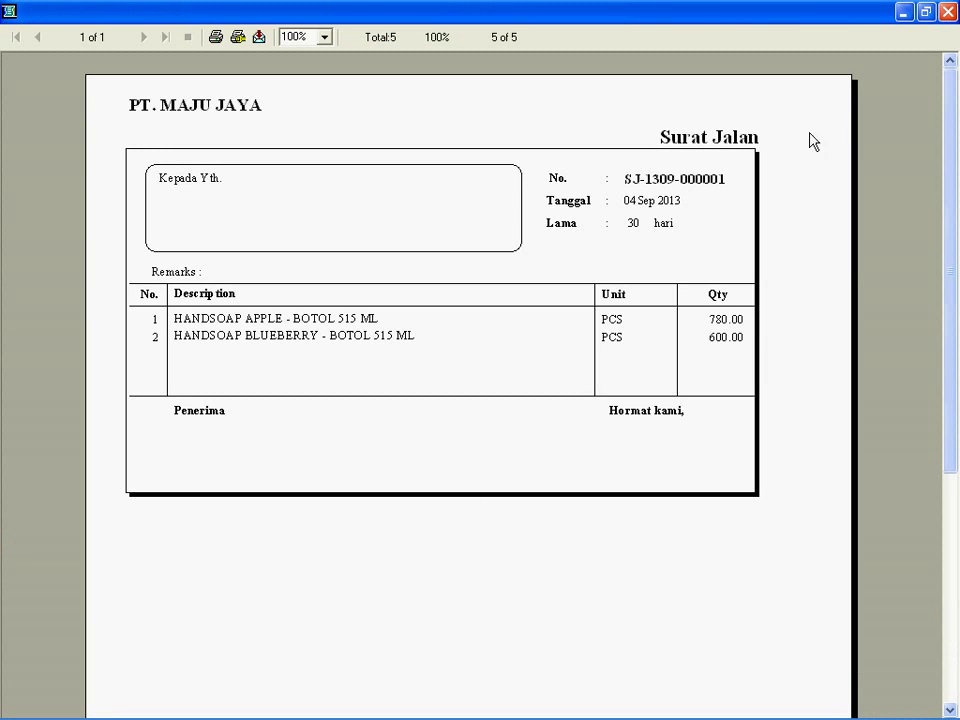
{"action": "left_click", "coordinate": [947, 12]}
- Preview the Faktur printout of the same delivery with the preset paper options, and close the preview and the transaction form
{"action": "left_click", "coordinate": [639, 600]}
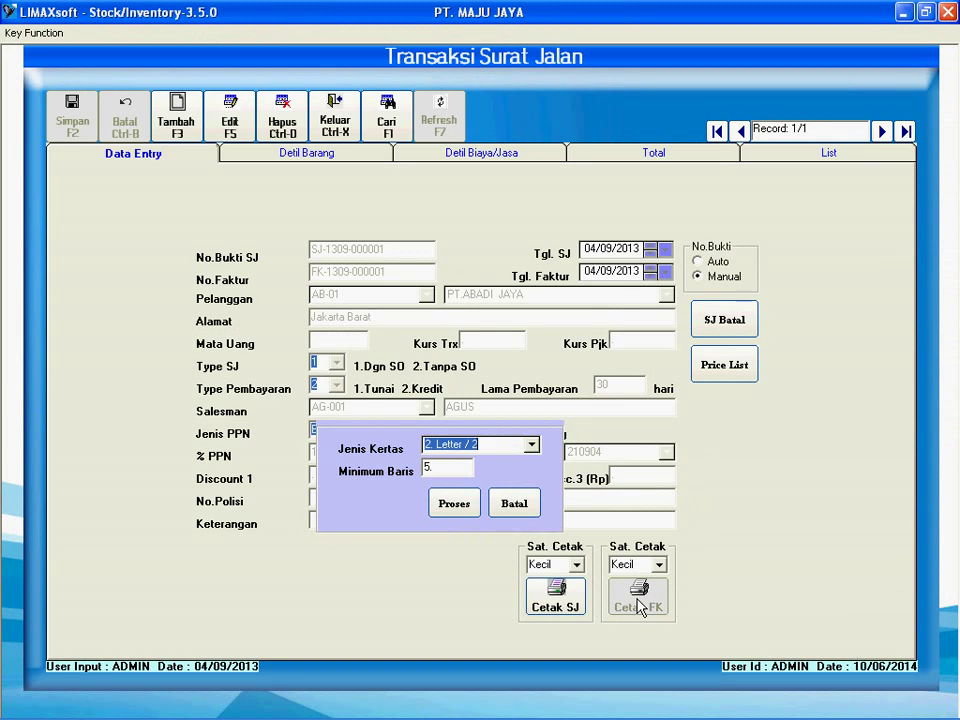
{"action": "left_click", "coordinate": [455, 507]}
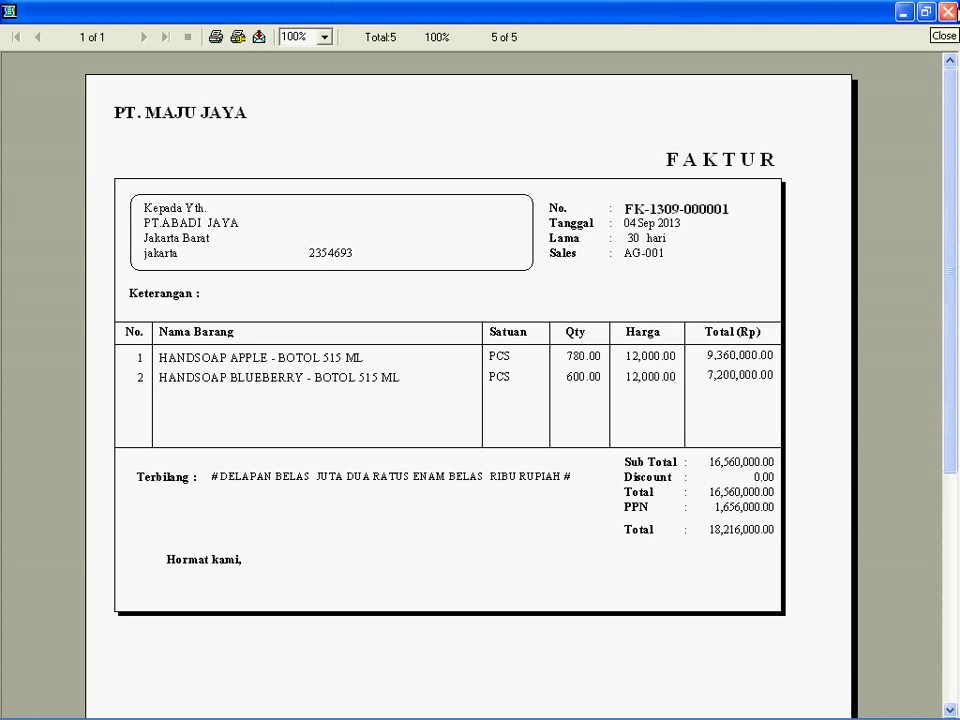
{"action": "left_click", "coordinate": [948, 12]}
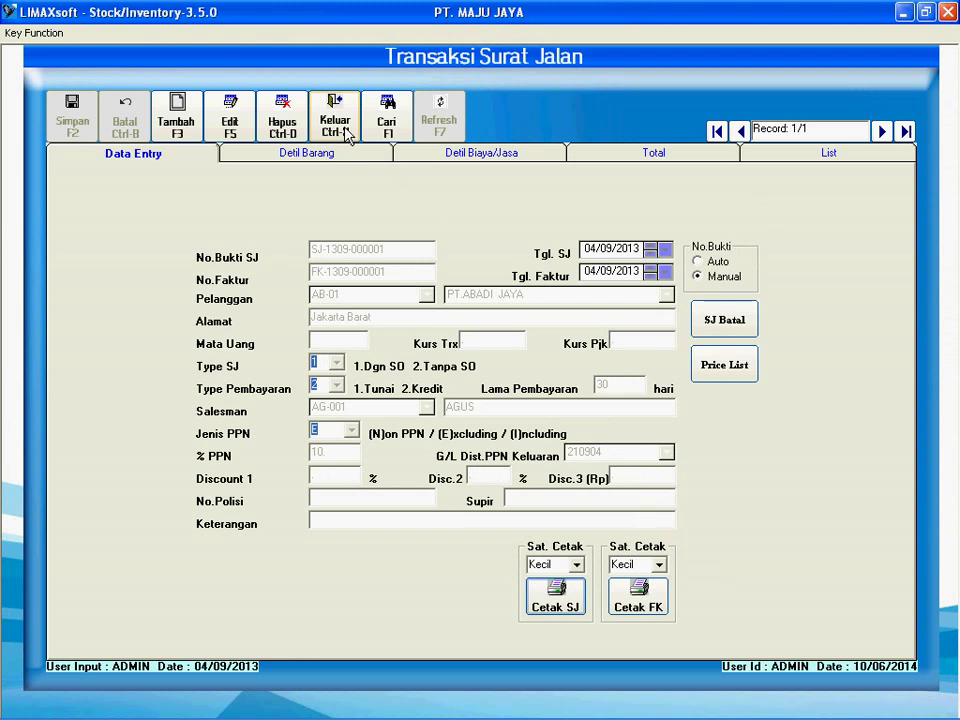
{"action": "left_click", "coordinate": [345, 130]}
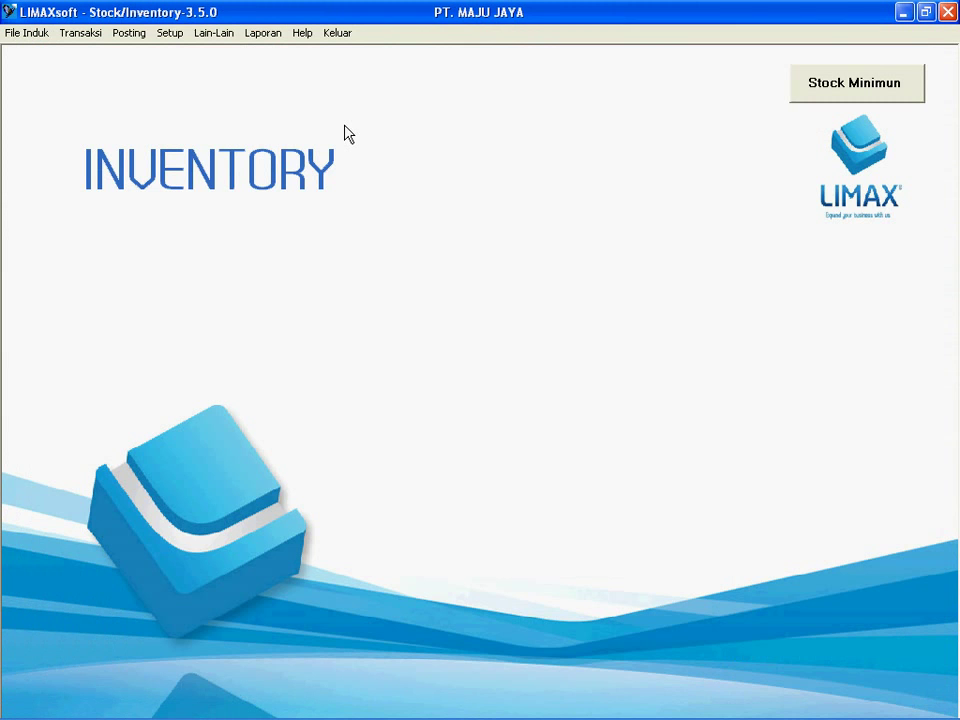
- Open the Mutasi Antar Gudang transaction, preview its printout, and close the preview and the form
{"action": "left_click", "coordinate": [90, 36]}
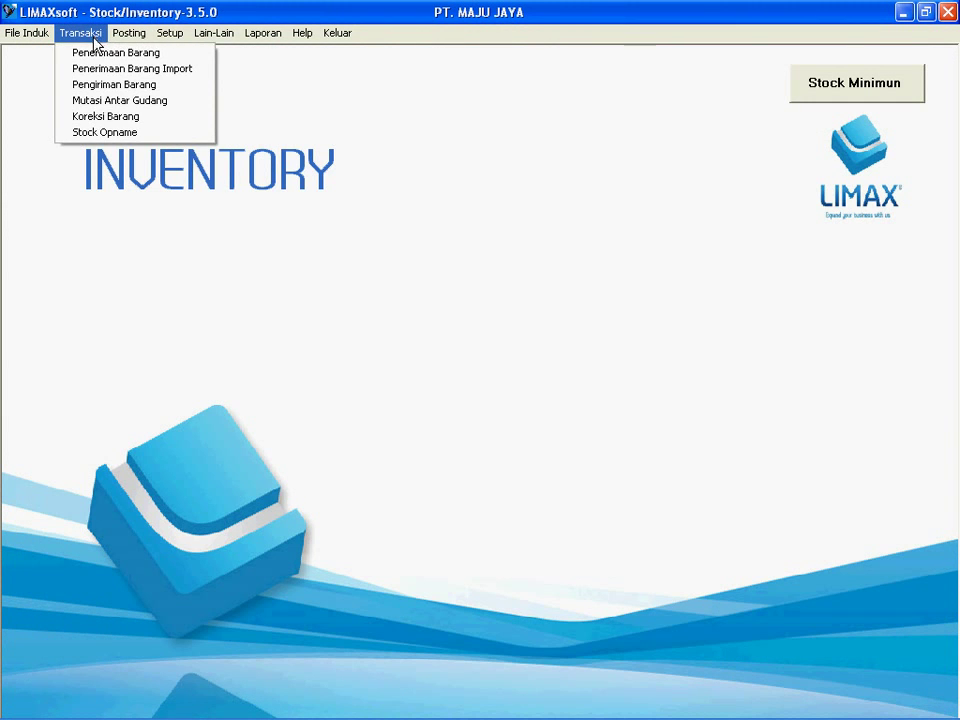
{"action": "left_click", "coordinate": [104, 102]}
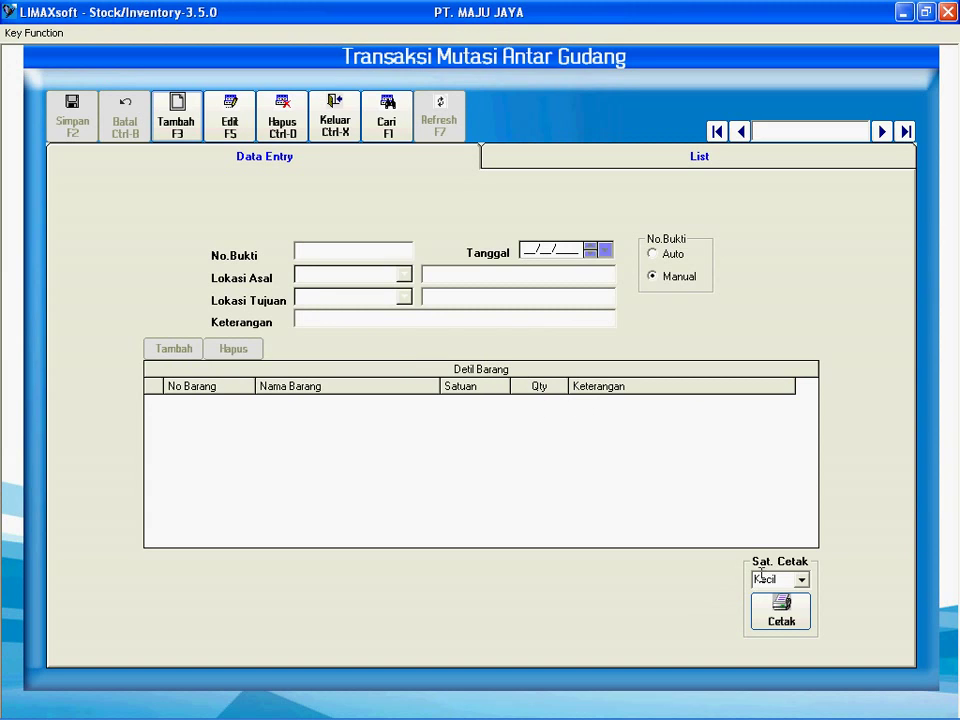
{"action": "left_click", "coordinate": [781, 610]}
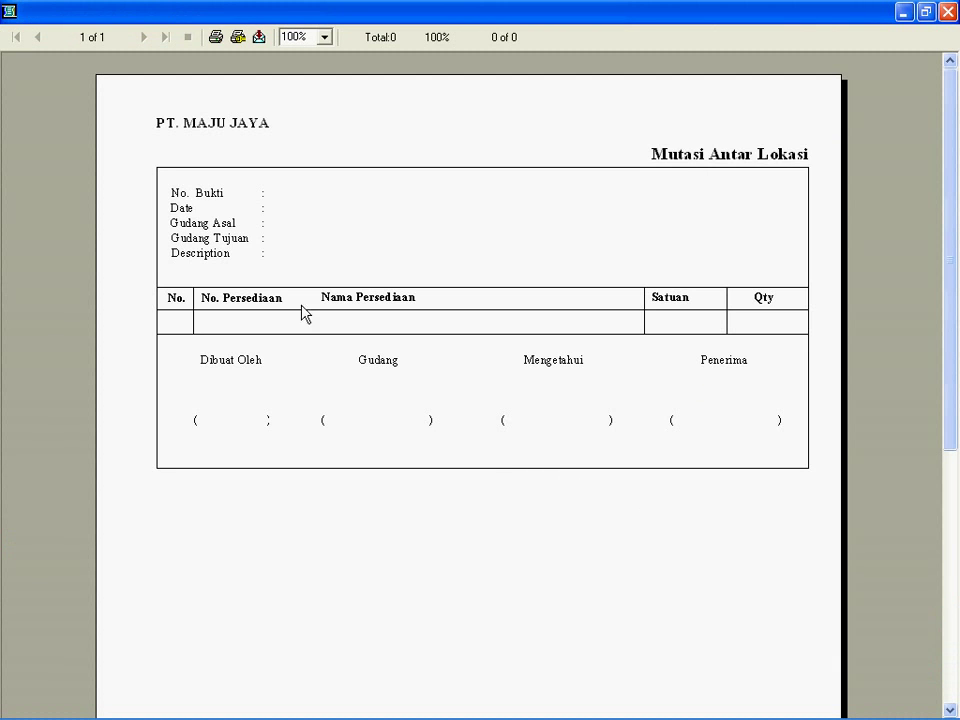
{"action": "left_click", "coordinate": [947, 12]}
{"action": "left_click", "coordinate": [345, 128]}
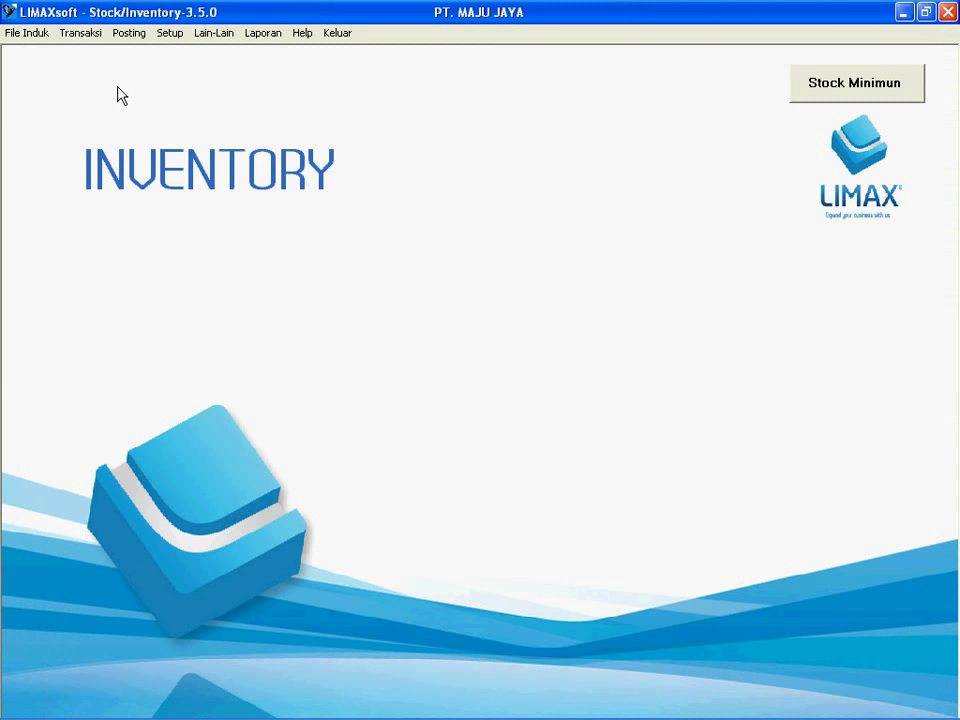
- Open the Koreksi Barang transaction and examine the item detail columns through Keterangan
{"action": "left_click", "coordinate": [80, 33]}
{"action": "left_click", "coordinate": [110, 118]}
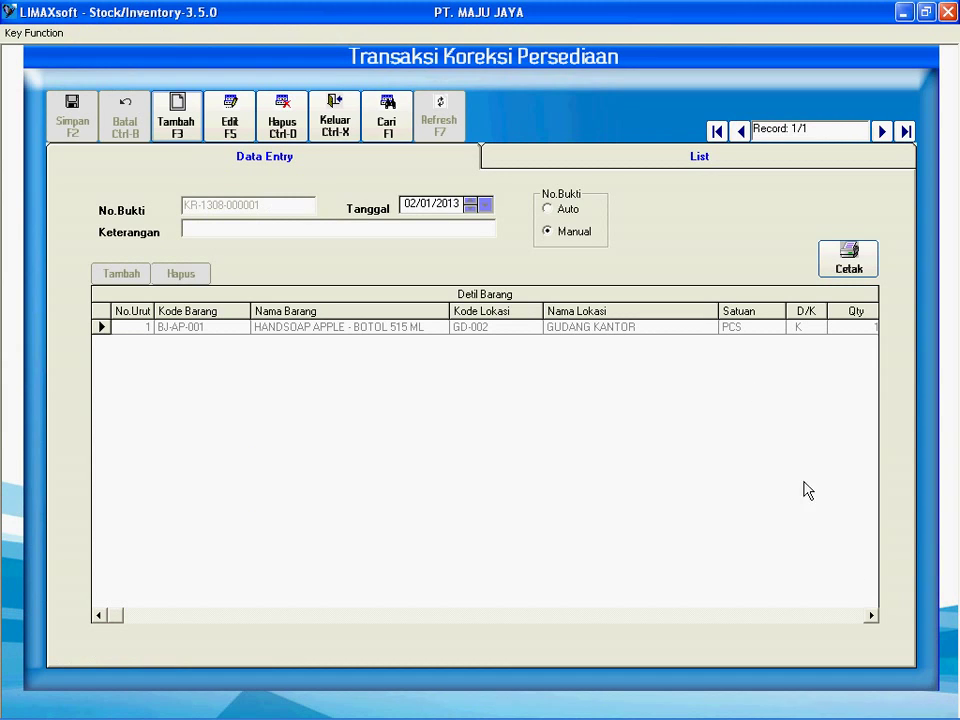
{"action": "left_click", "coordinate": [871, 616]}
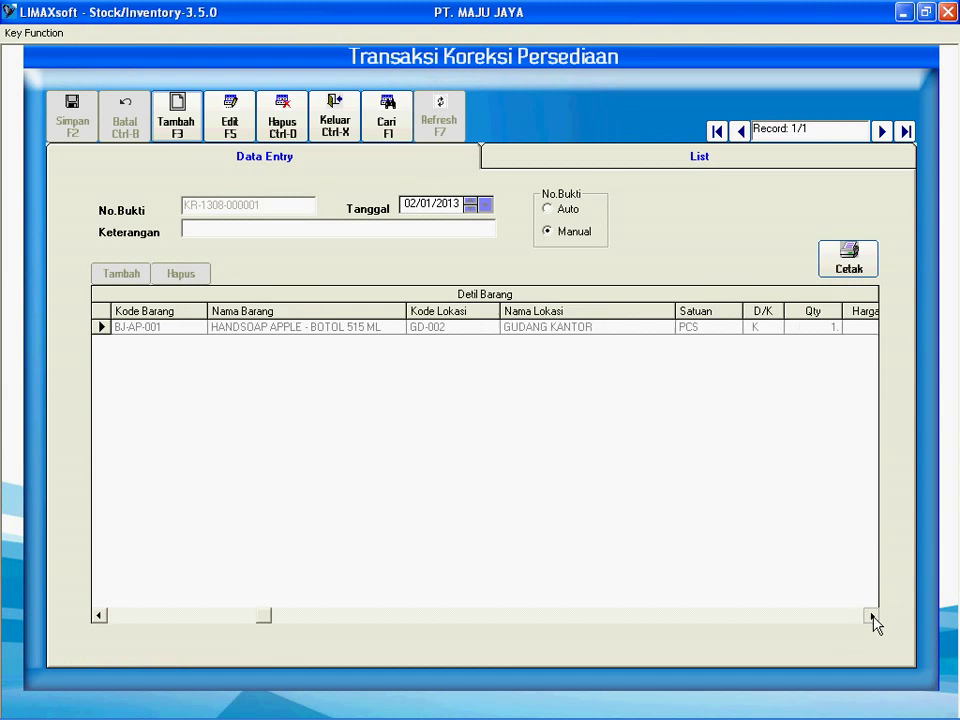
{"action": "left_click", "coordinate": [871, 616]}
{"action": "left_click", "coordinate": [871, 616]}
{"action": "left_click", "coordinate": [871, 616]}
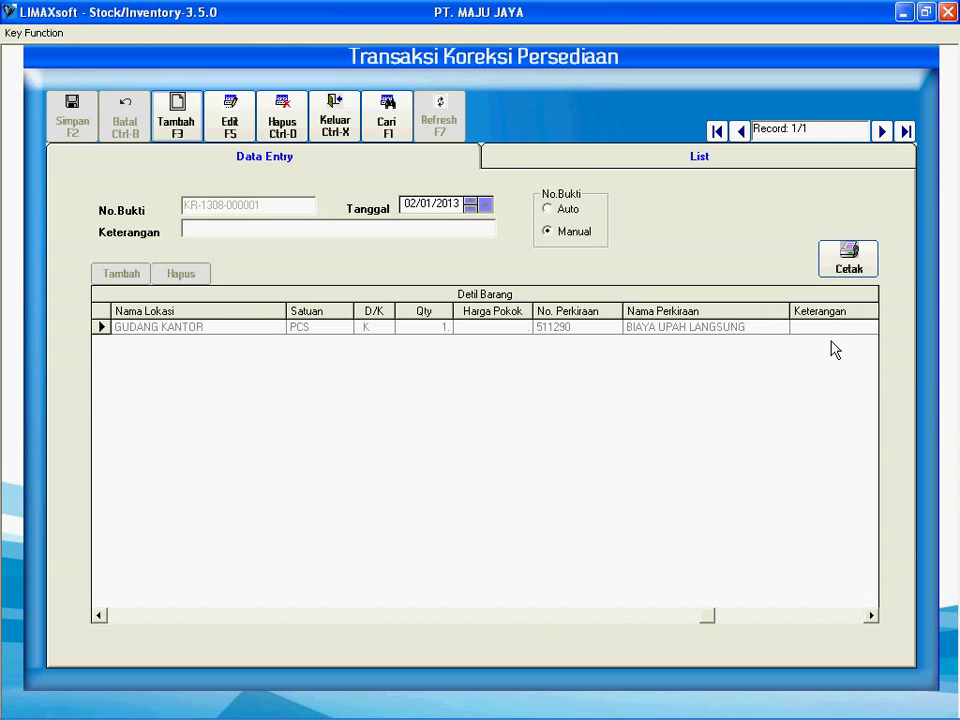
- Preview the printout of the current stock correction, and close the preview and the correction form
{"action": "left_click", "coordinate": [846, 266]}
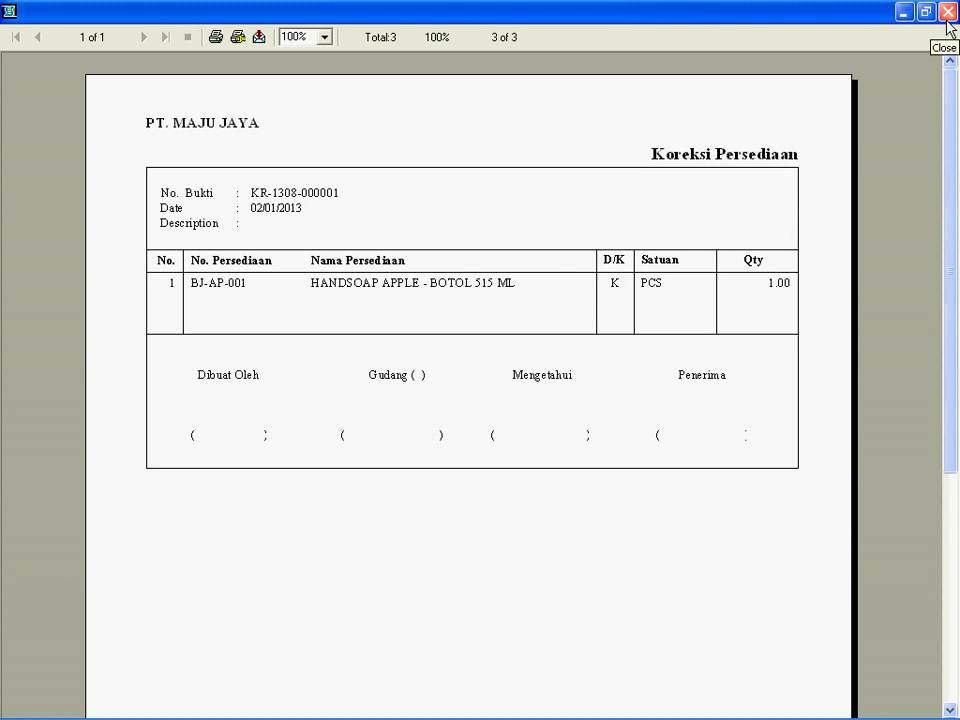
{"action": "left_click", "coordinate": [948, 14]}
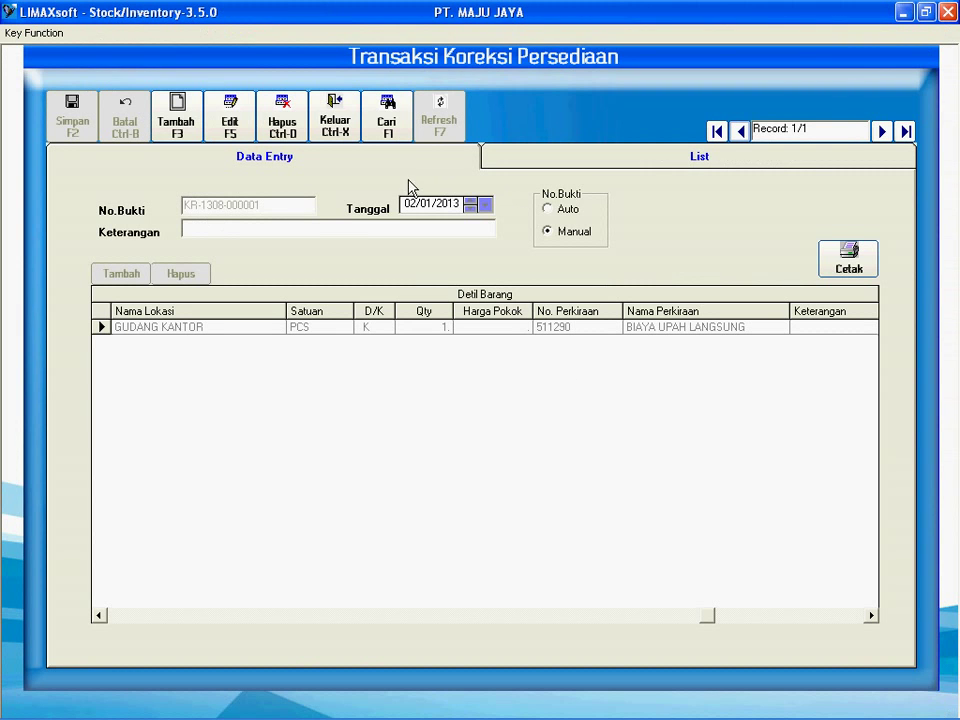
{"action": "left_click", "coordinate": [335, 115]}
- Open the Stock Opname transaction, preview its Daftar Stock Akhir printout, and close the preview and the form
{"action": "left_click", "coordinate": [80, 33]}
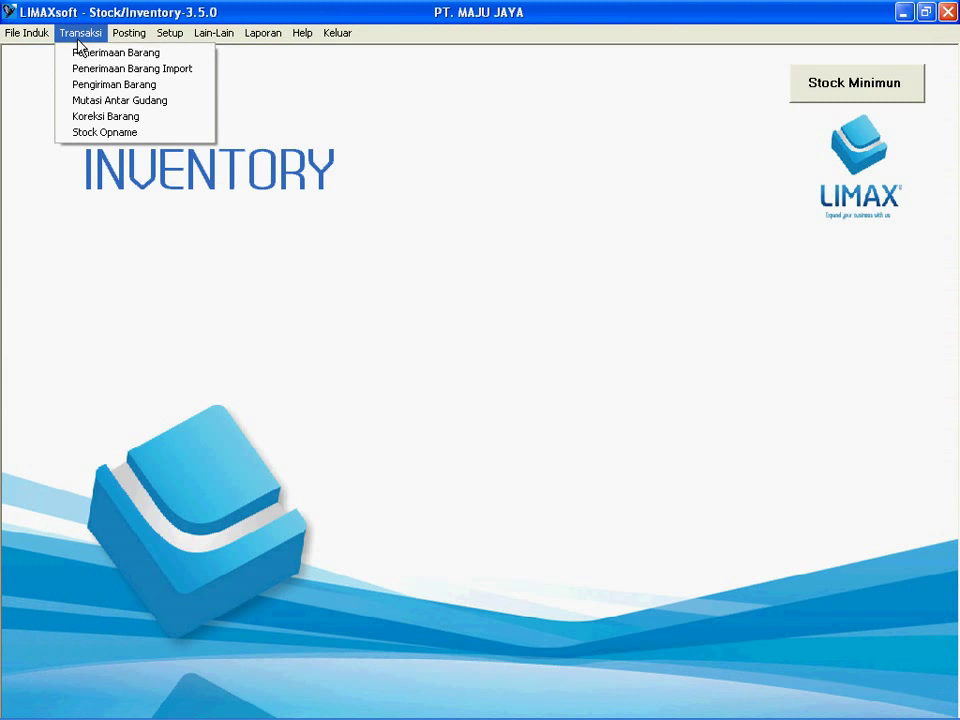
{"action": "left_click", "coordinate": [80, 132]}
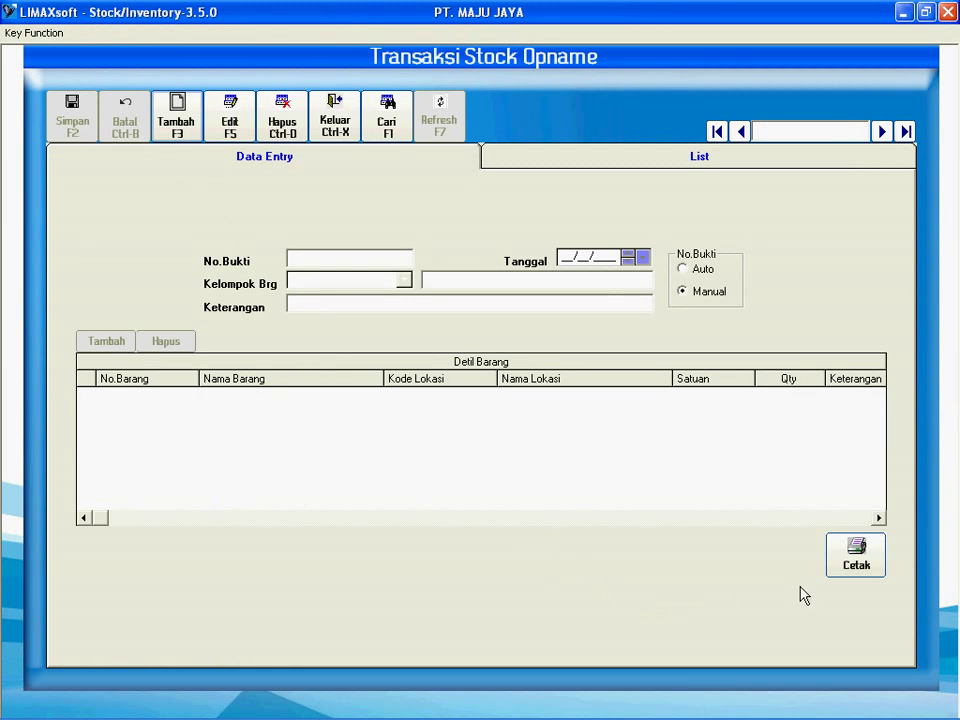
{"action": "left_click", "coordinate": [857, 560]}
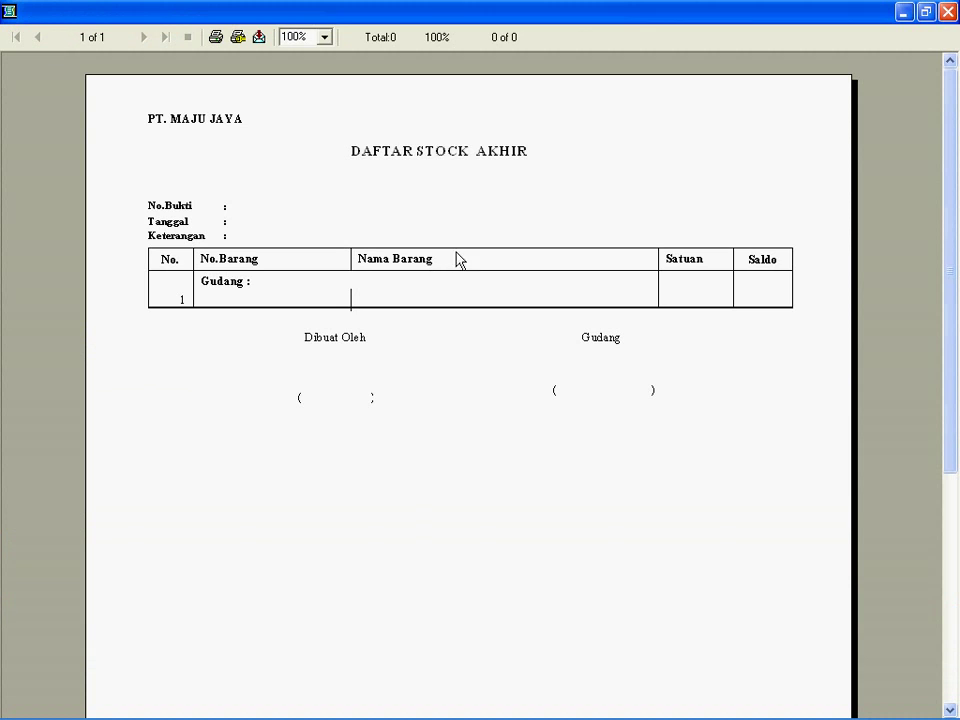
{"action": "left_click", "coordinate": [950, 11]}
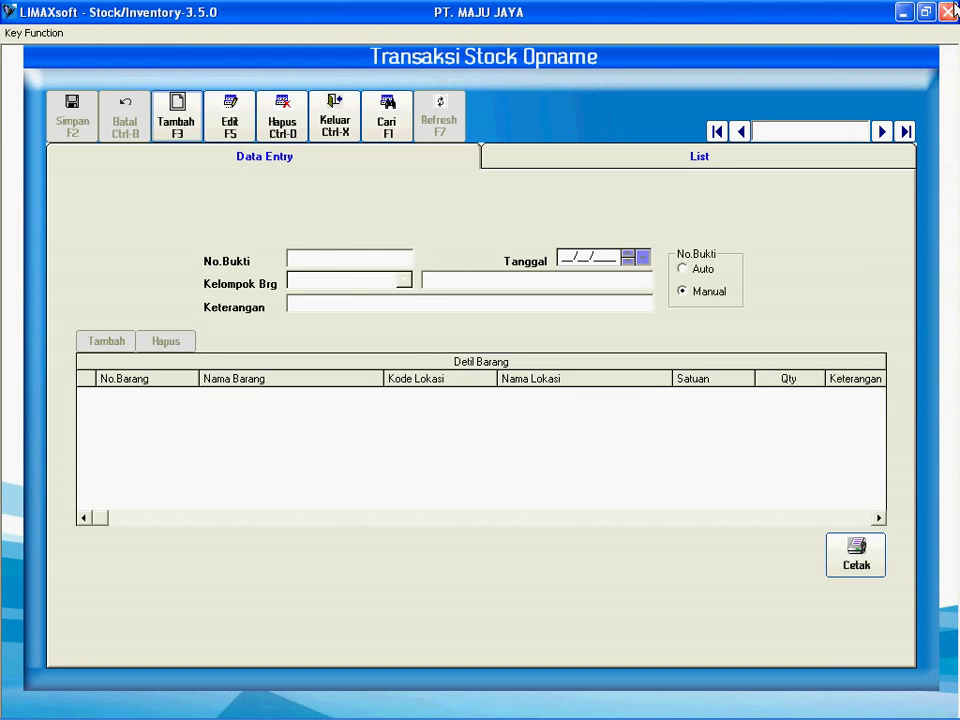
{"action": "left_click", "coordinate": [345, 128]}
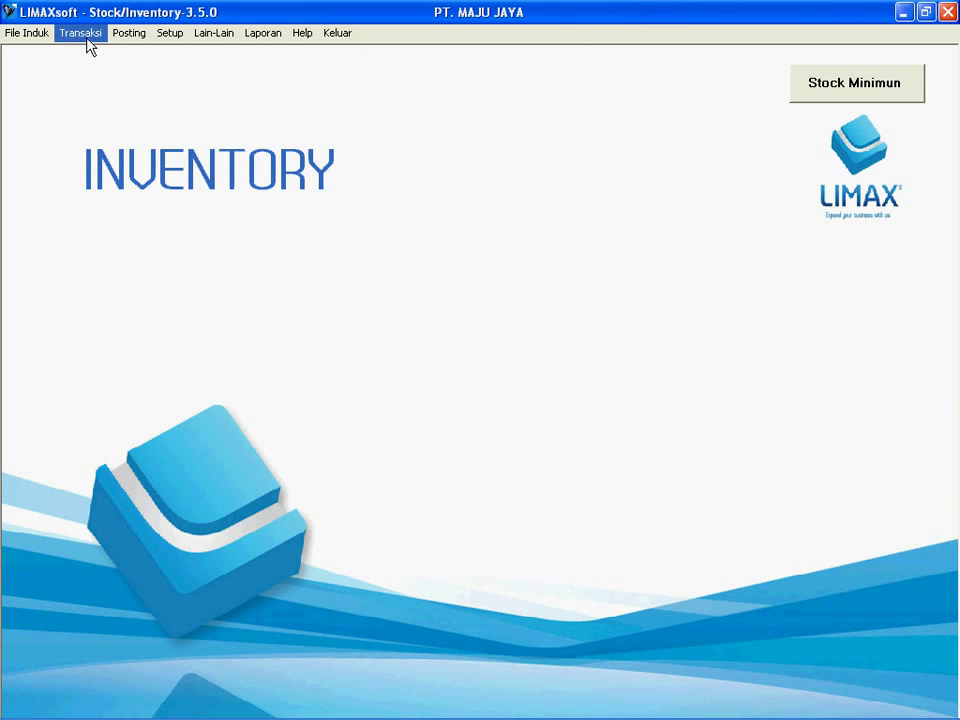
- Examine the available Laporan reports for File Induk, Transaksi and Lain-lain, including the Kartu Barang options, without opening any report
{"action": "left_click", "coordinate": [256, 36]}
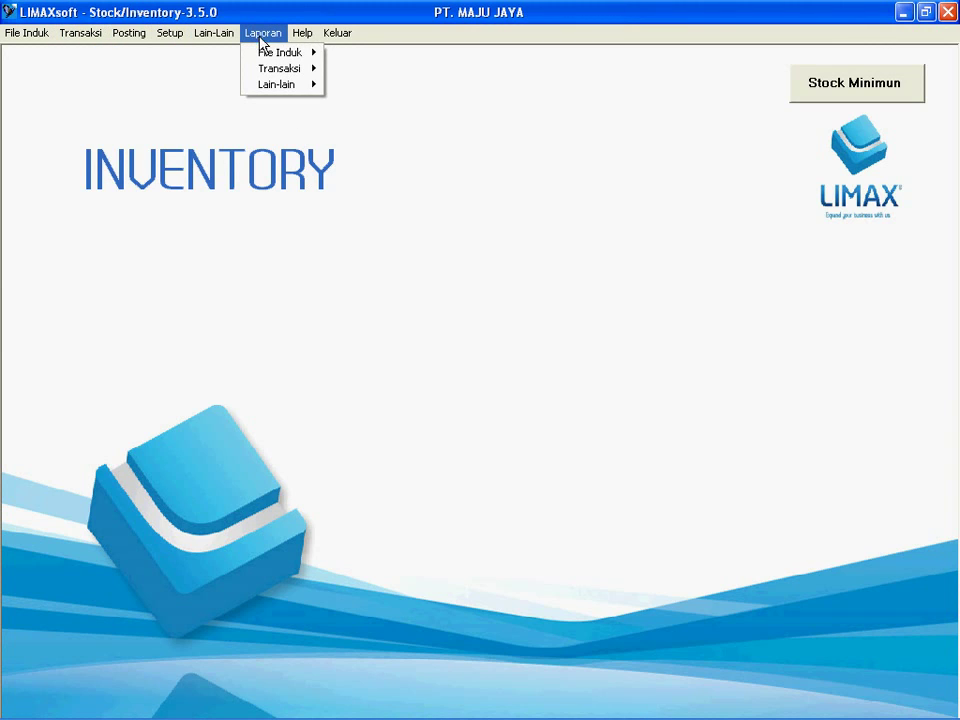
{"action": "mouse_move", "coordinate": [266, 52]}
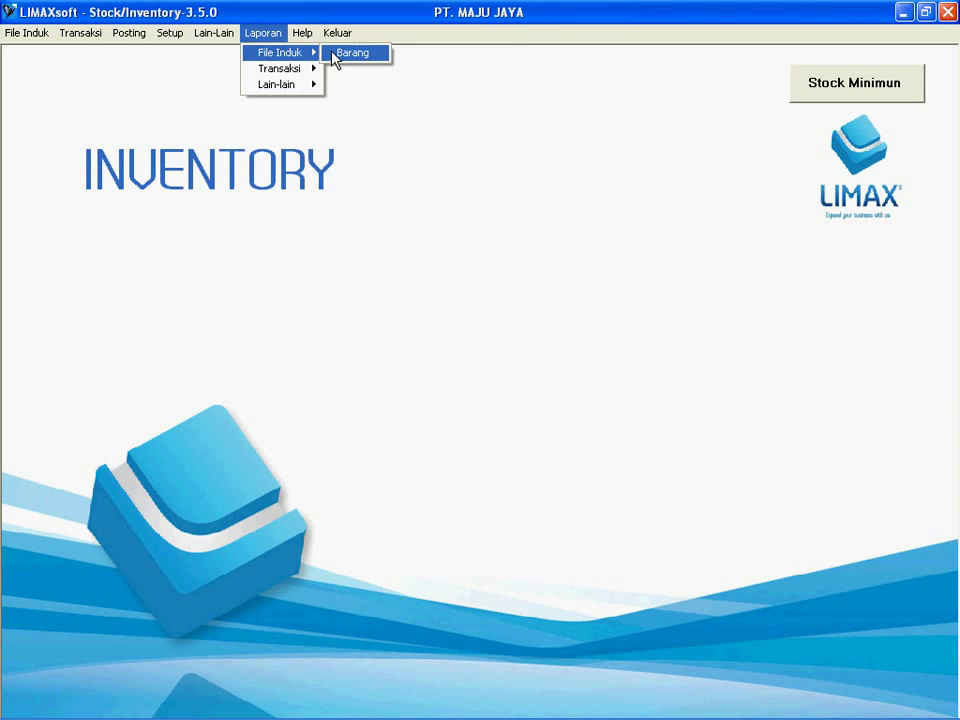
{"action": "mouse_move", "coordinate": [298, 76]}
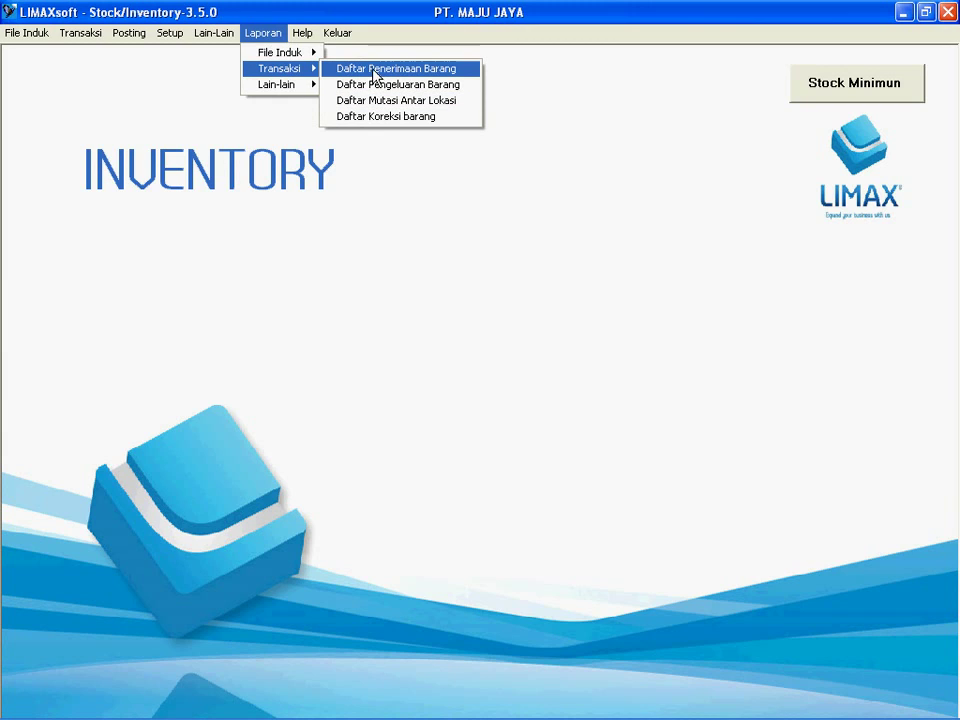
{"action": "mouse_move", "coordinate": [309, 87]}
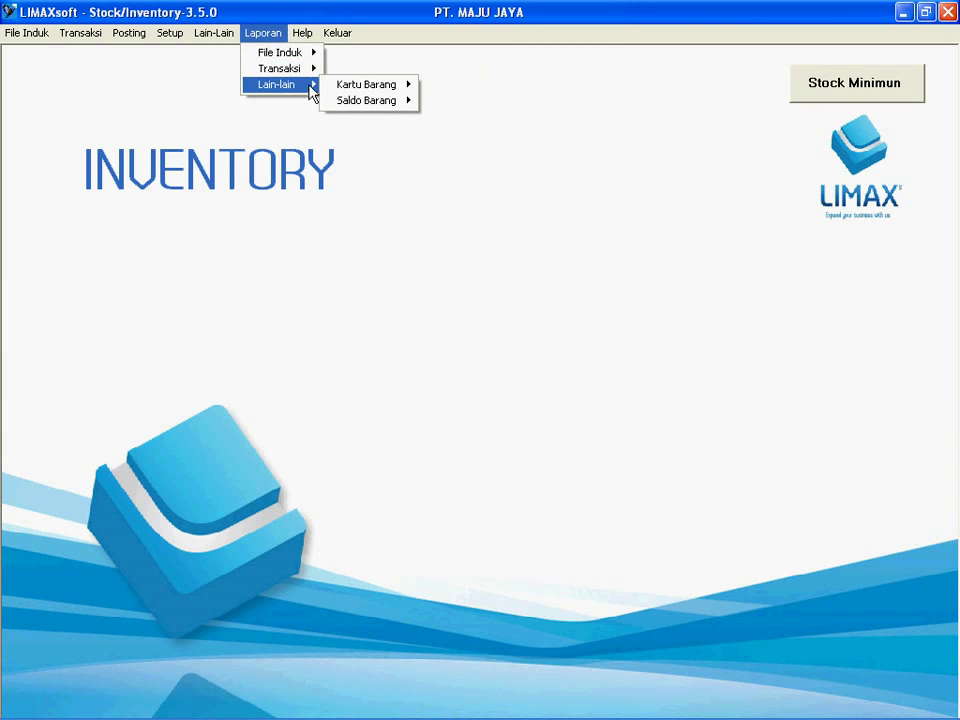
{"action": "mouse_move", "coordinate": [378, 90]}
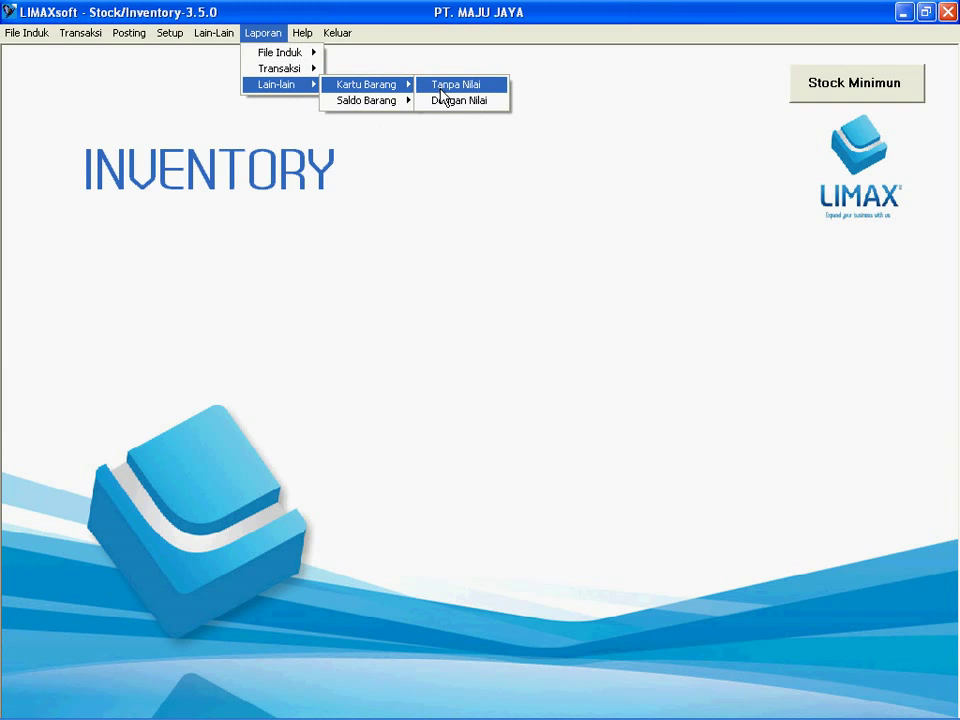
{"action": "mouse_move", "coordinate": [396, 110]}
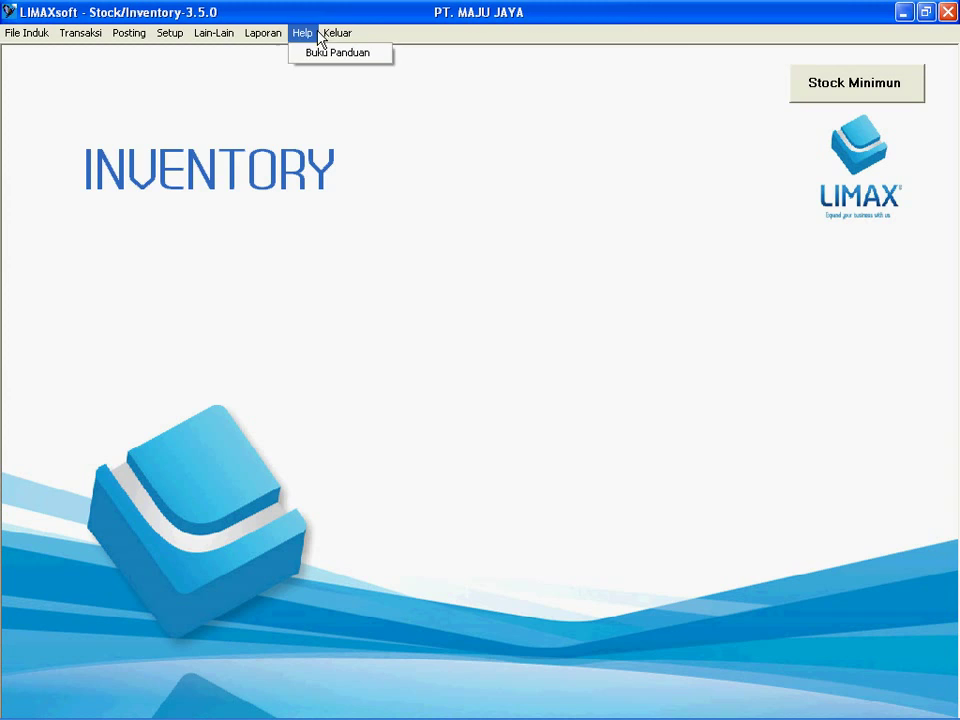
{"action": "mouse_move", "coordinate": [252, 40]}
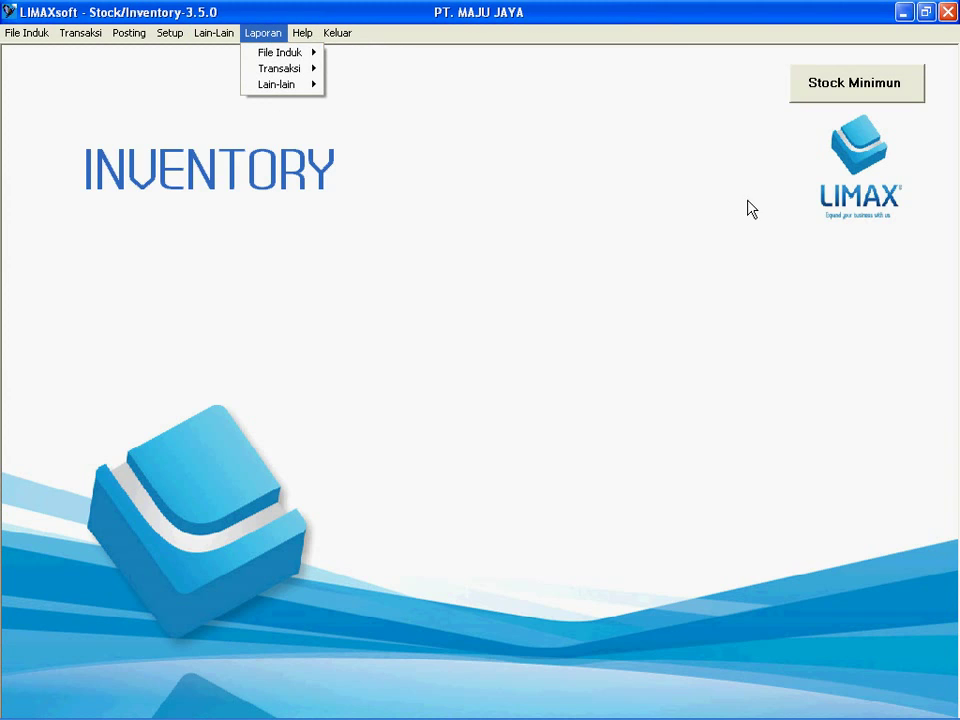
{"action": "left_click", "coordinate": [703, 199]}
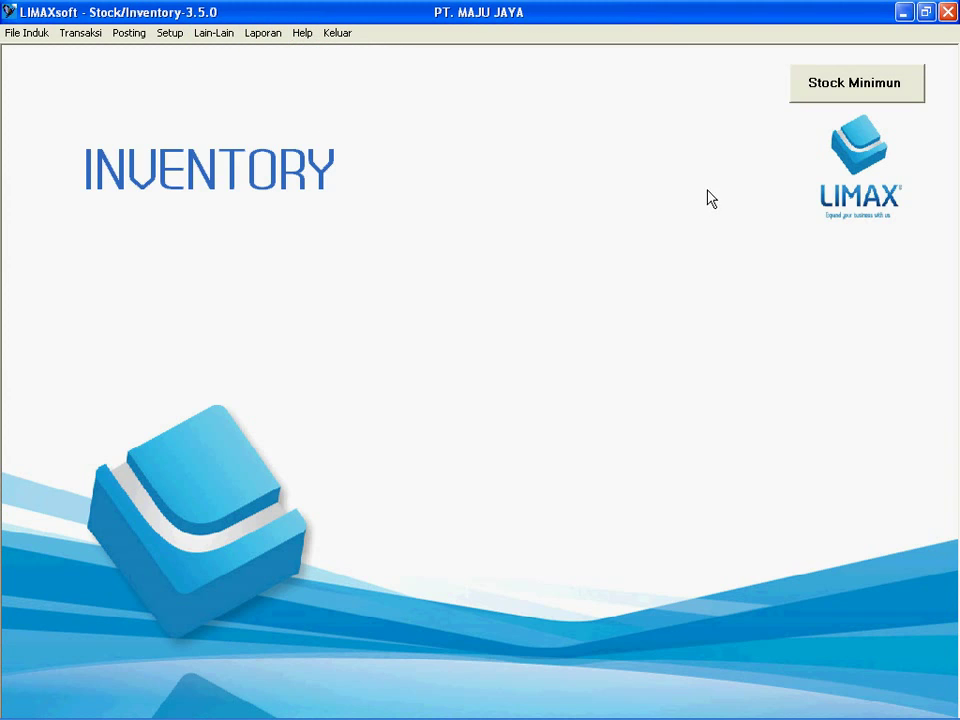
- Open the minimum stock report to review item quantities against their minimum limits, and close the report
{"action": "left_click", "coordinate": [874, 97]}
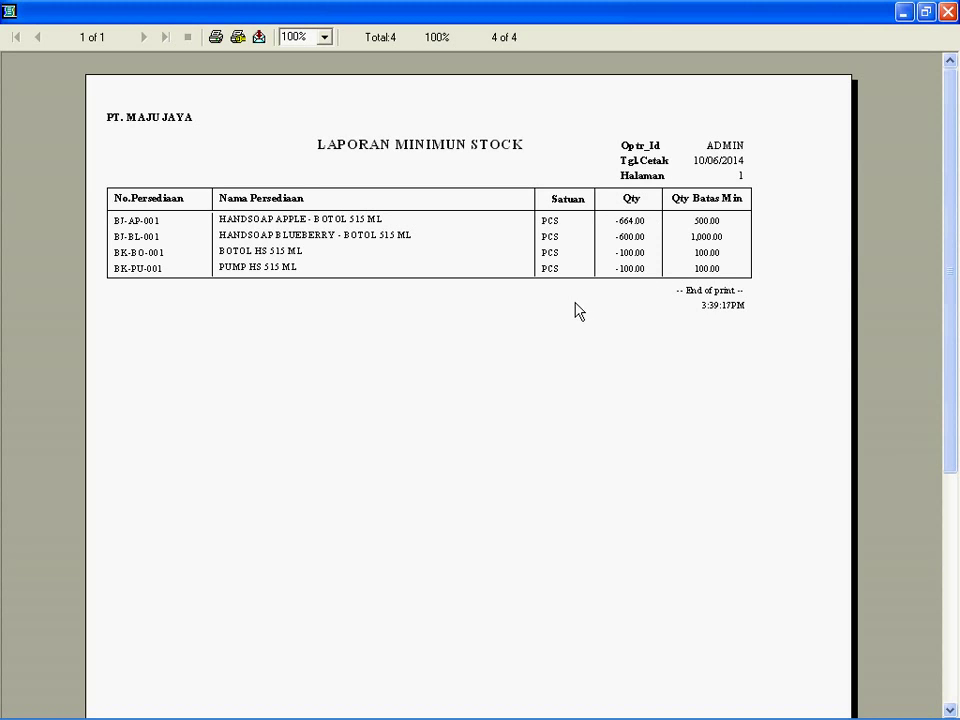
{"action": "left_click", "coordinate": [946, 12]}
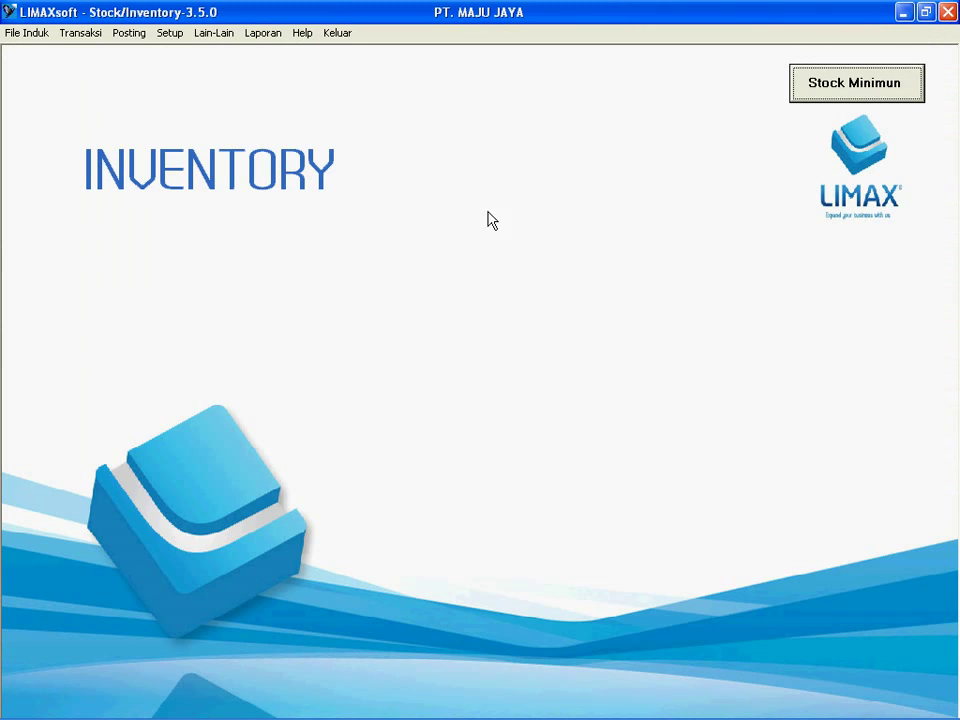